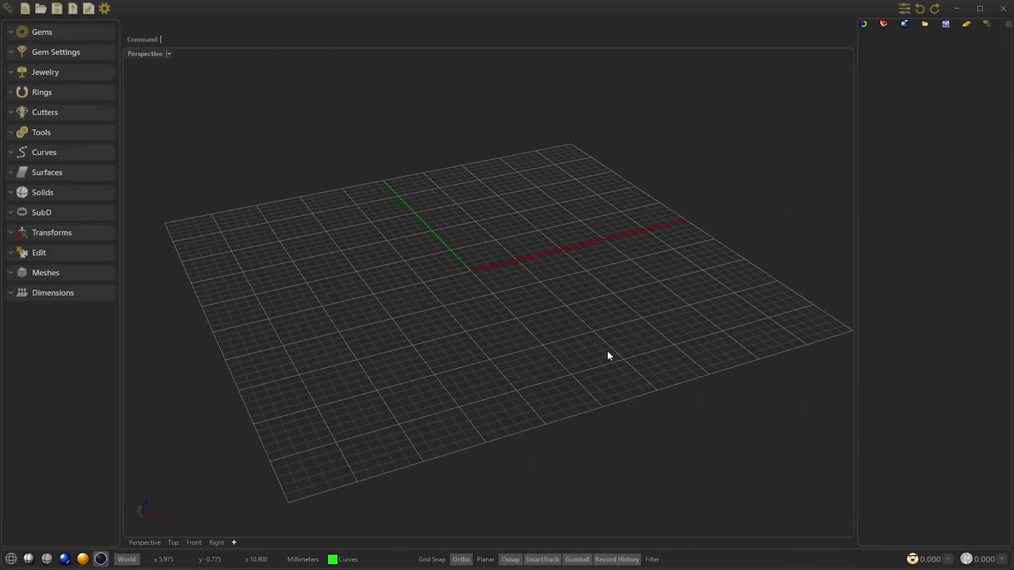
Step: Orbit the Perspective view to see the empty grid from a new angle
right_click_drag(605, 345, 458, 262)
Step: Create a size-10 outside ring rail with round profile 002 and all heights at 2.40
left_click(47, 95)
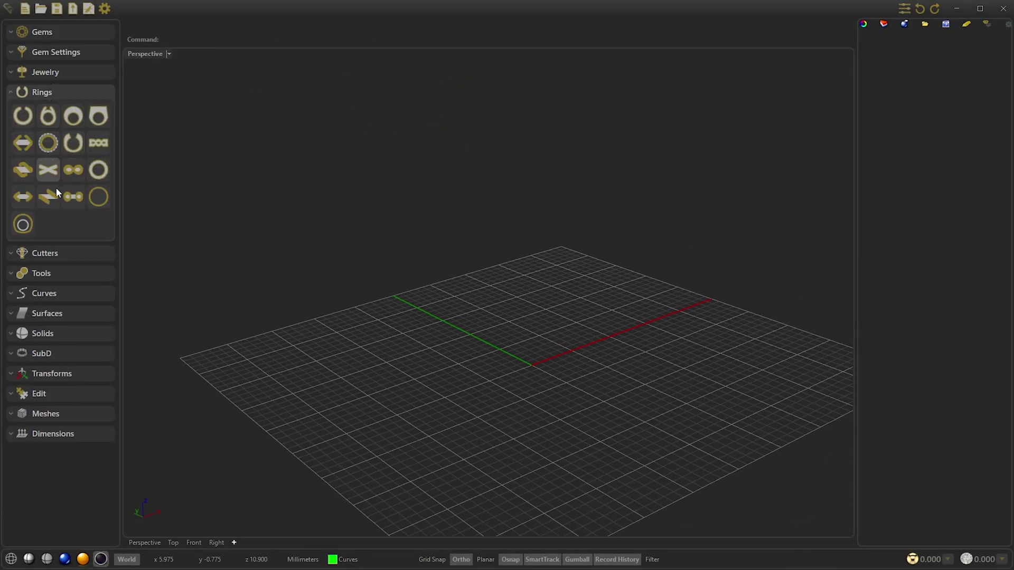
left_click(23, 229)
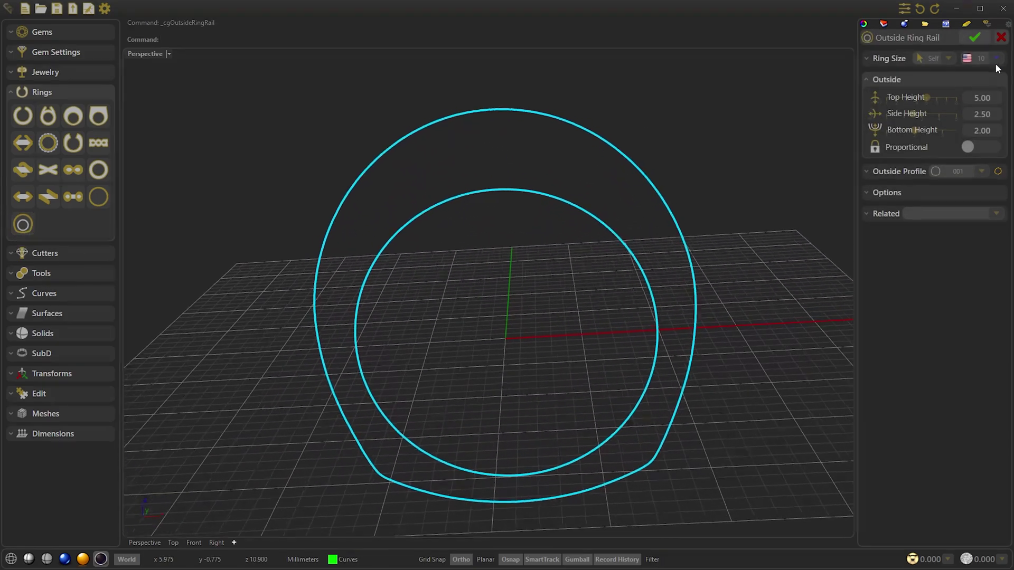
left_click(982, 58)
left_click(984, 88)
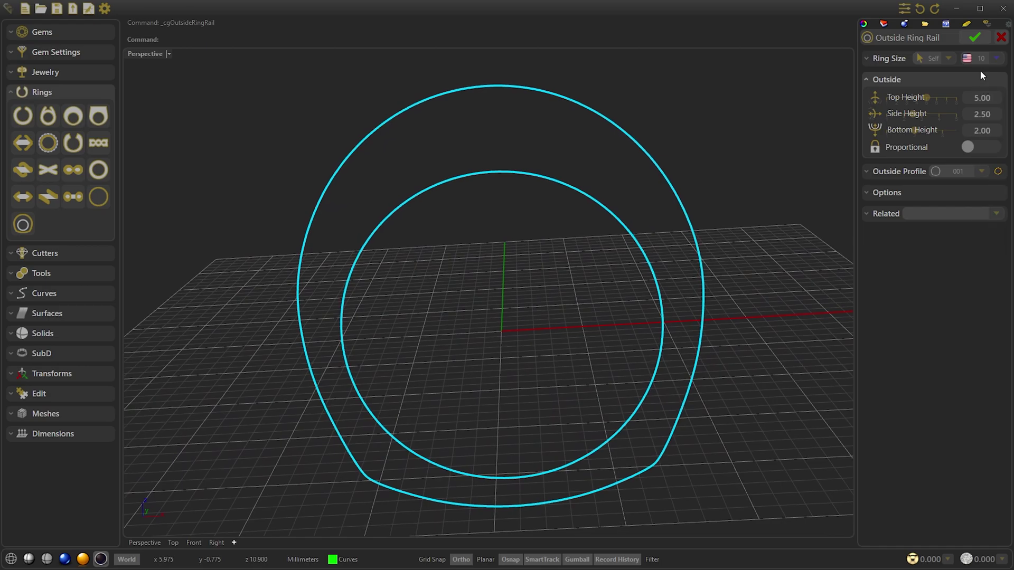
left_click_drag(927, 98, 930, 134)
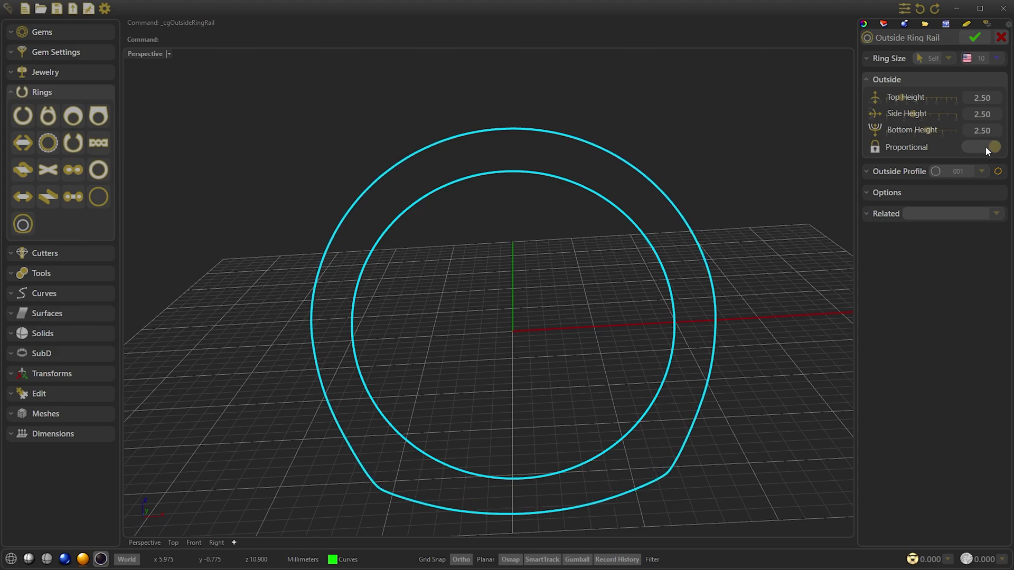
left_click(974, 170)
left_click(964, 210)
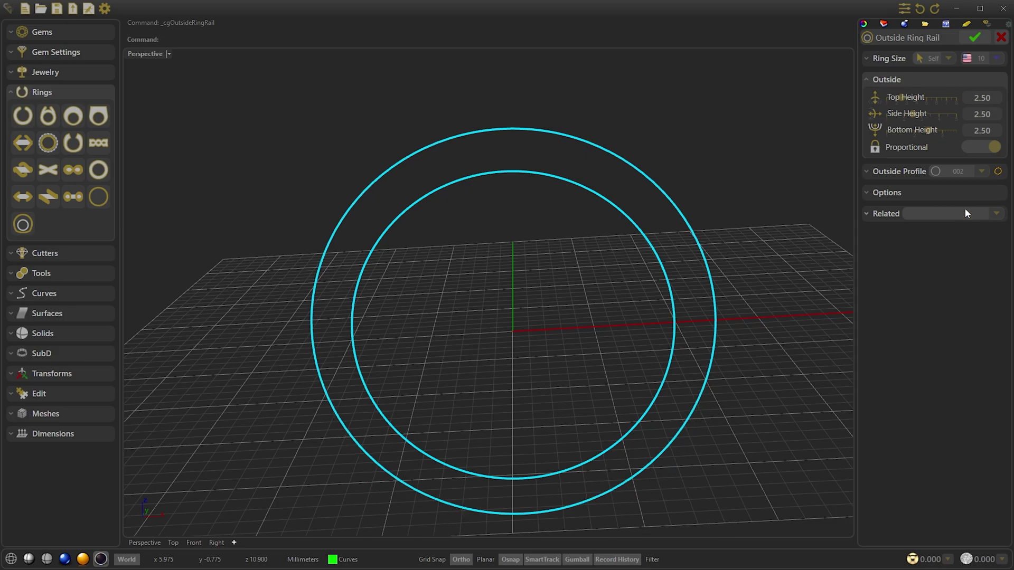
left_click_drag(902, 97, 903, 102)
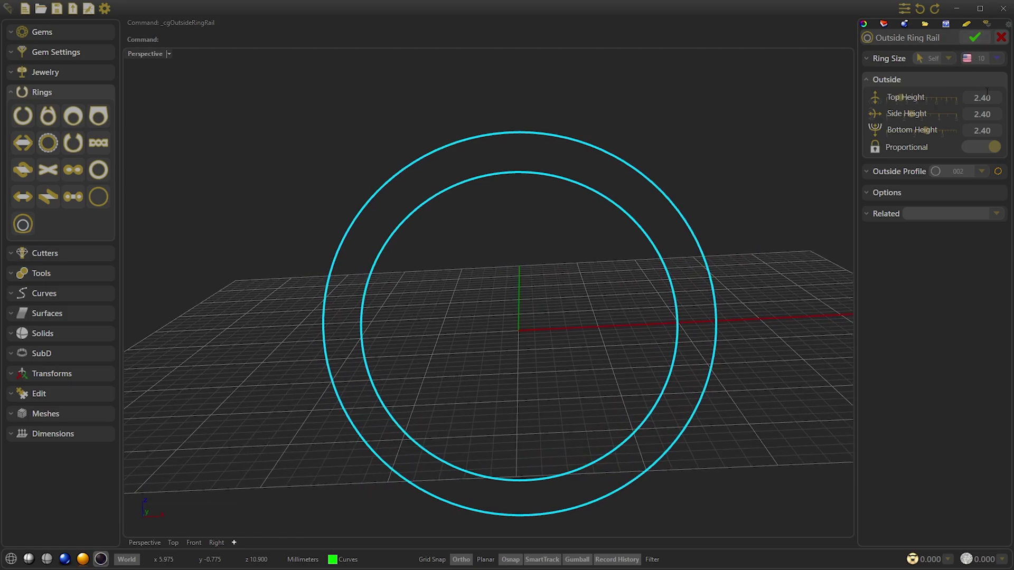
left_click(976, 37)
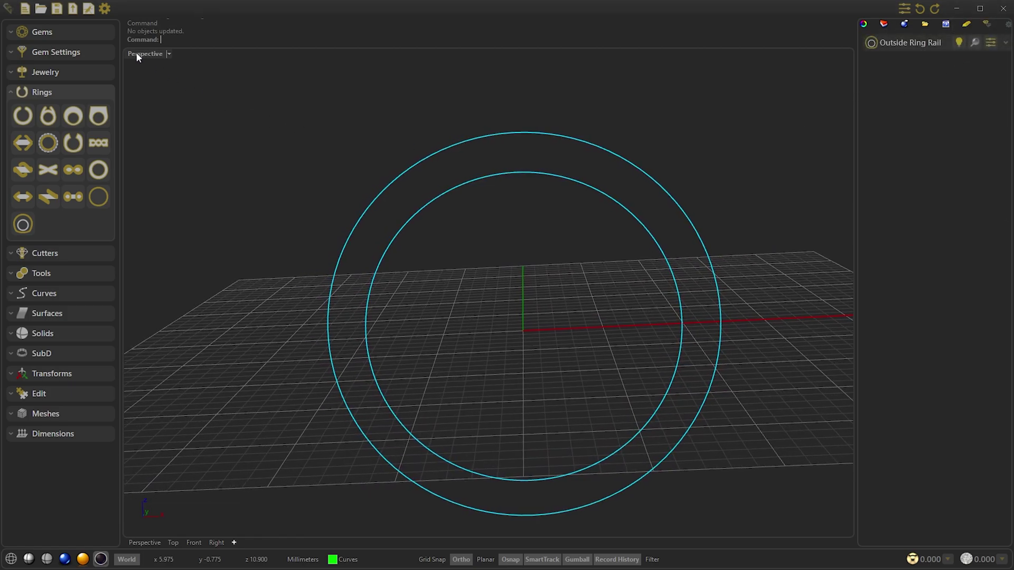
Step: Place 29 brilliant gems on the outer ring circle, rotated 90° and 2.50 mm long
left_click(96, 32)
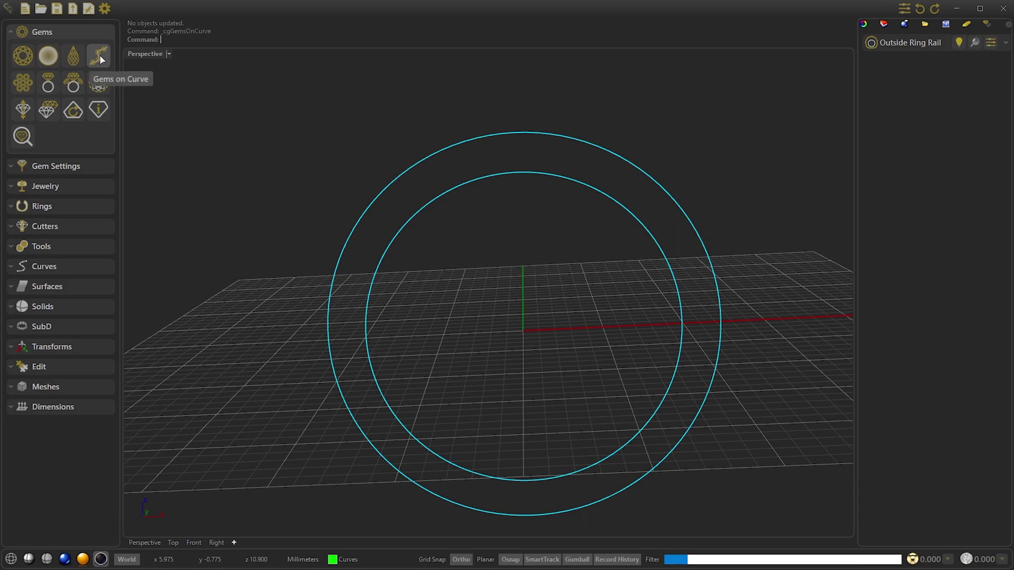
left_click(99, 55)
left_click(933, 83)
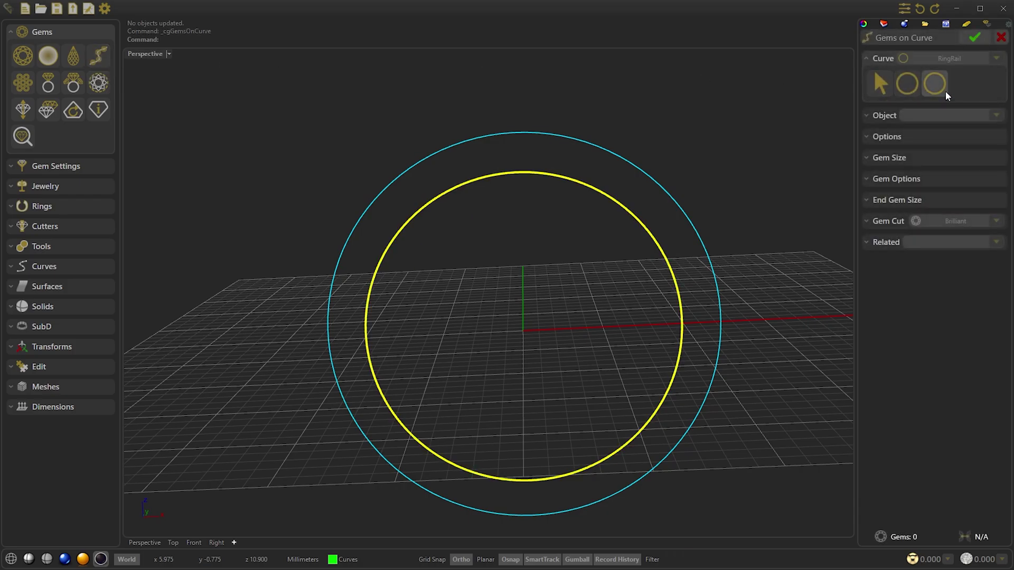
left_click(916, 88)
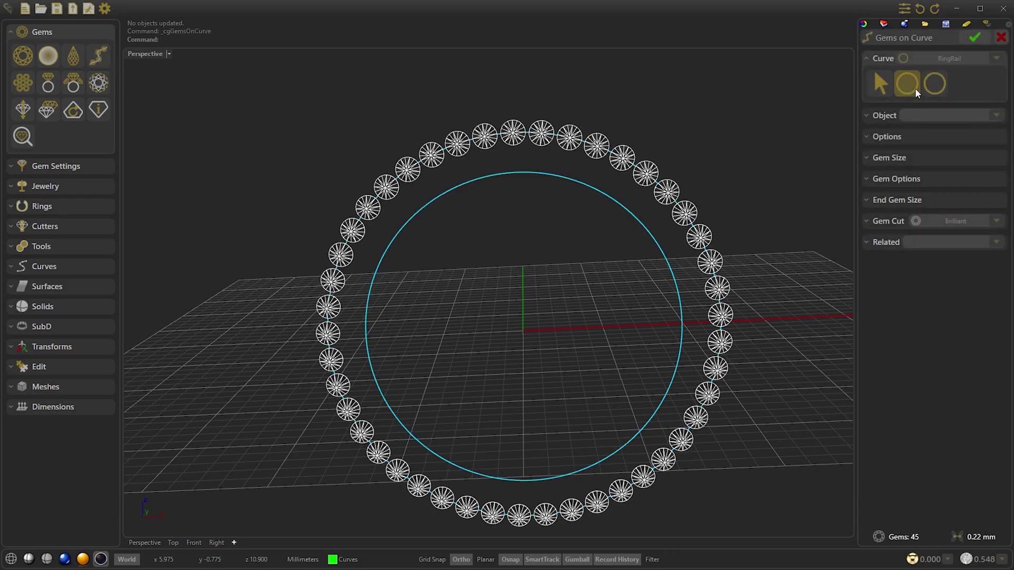
left_click(892, 138)
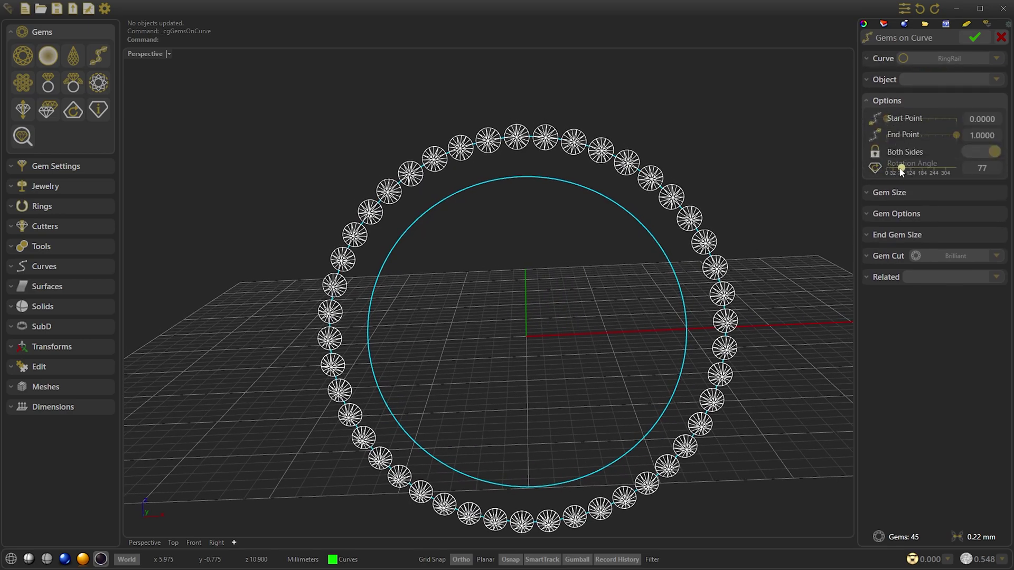
left_click_drag(903, 171, 903, 171)
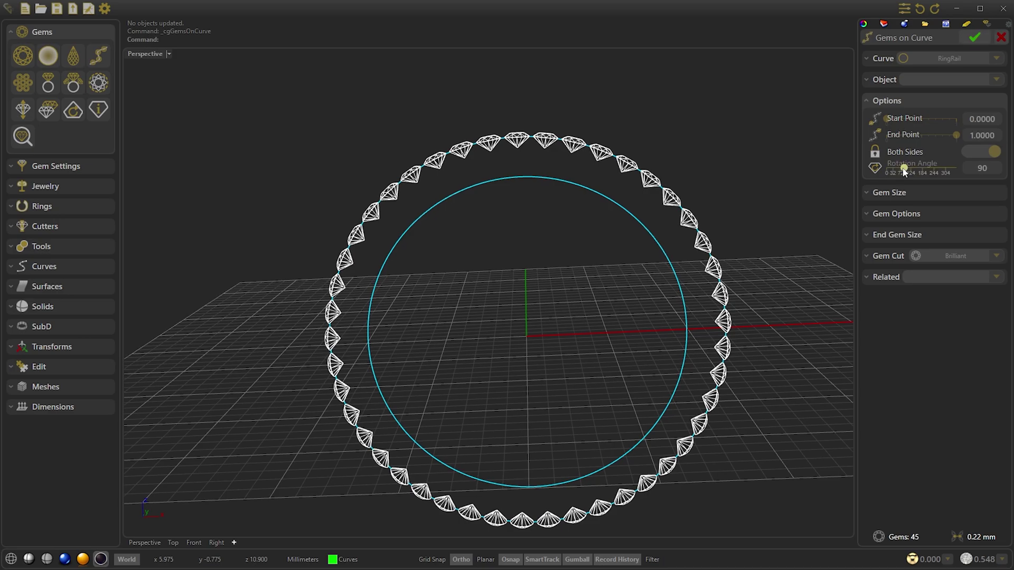
left_click(919, 193)
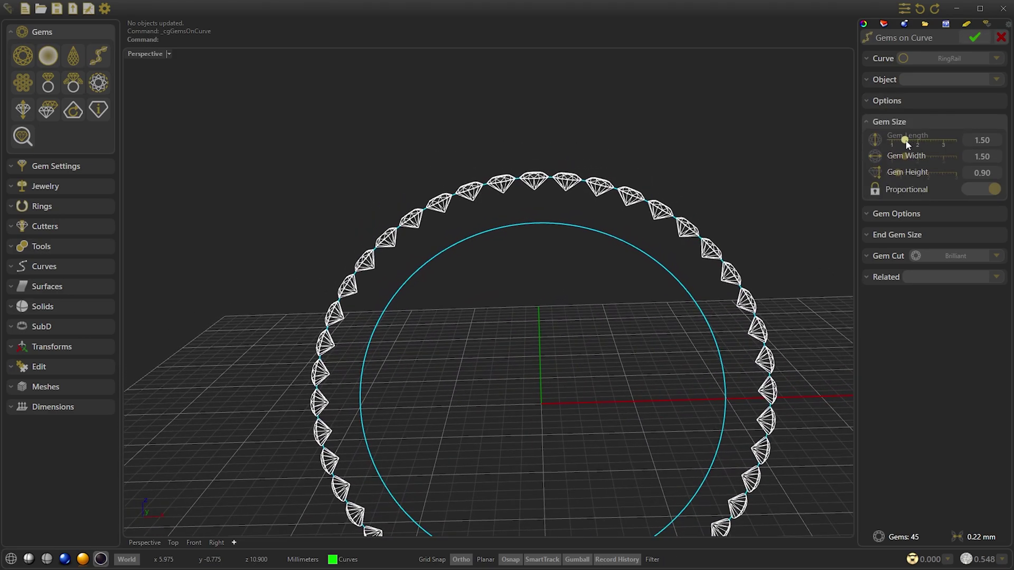
left_click_drag(931, 143, 934, 141)
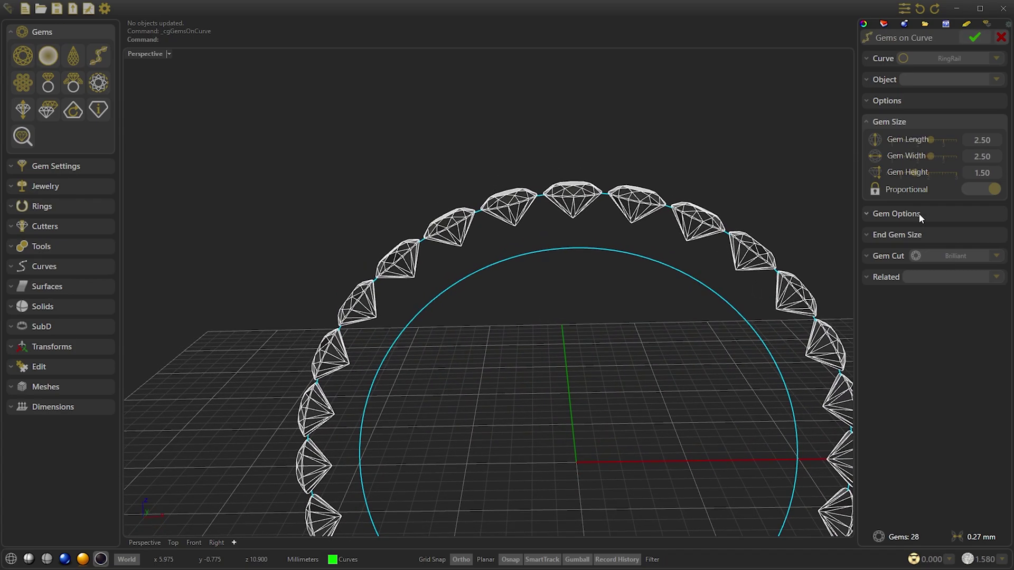
left_click(919, 213)
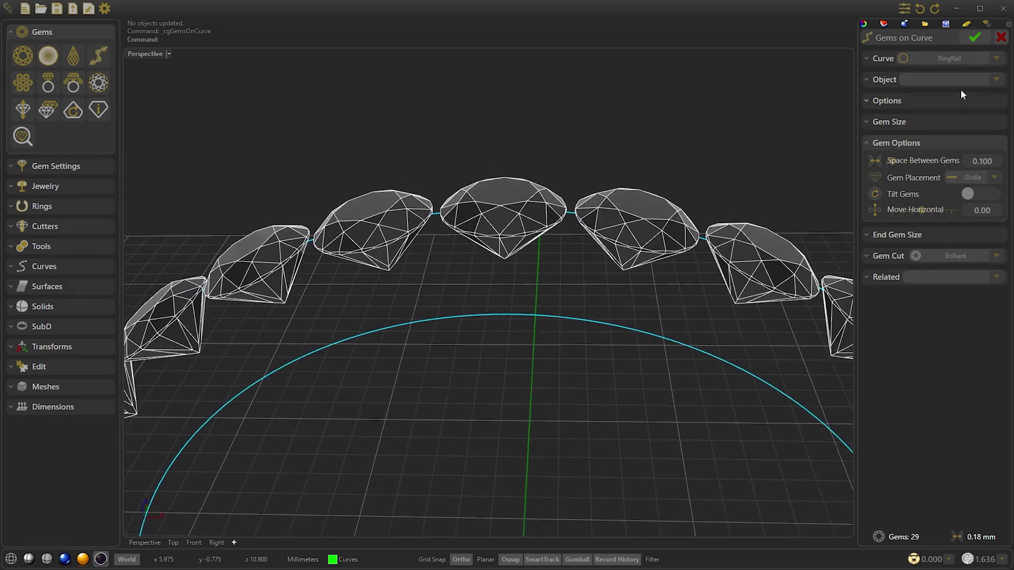
left_click(976, 41)
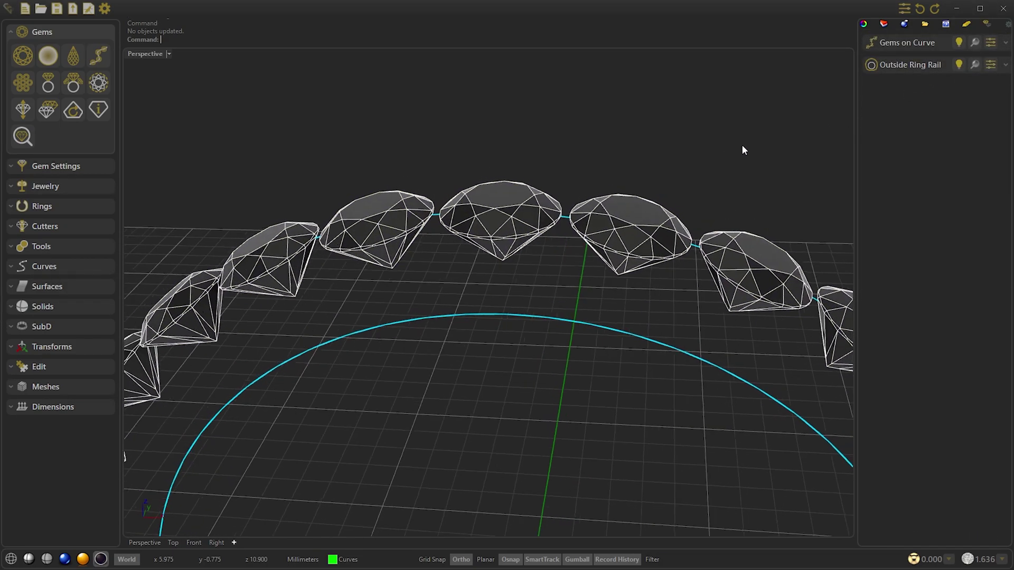
Step: Select all 29 gems and start a prong row with prong thickness 1.000
left_click(481, 197)
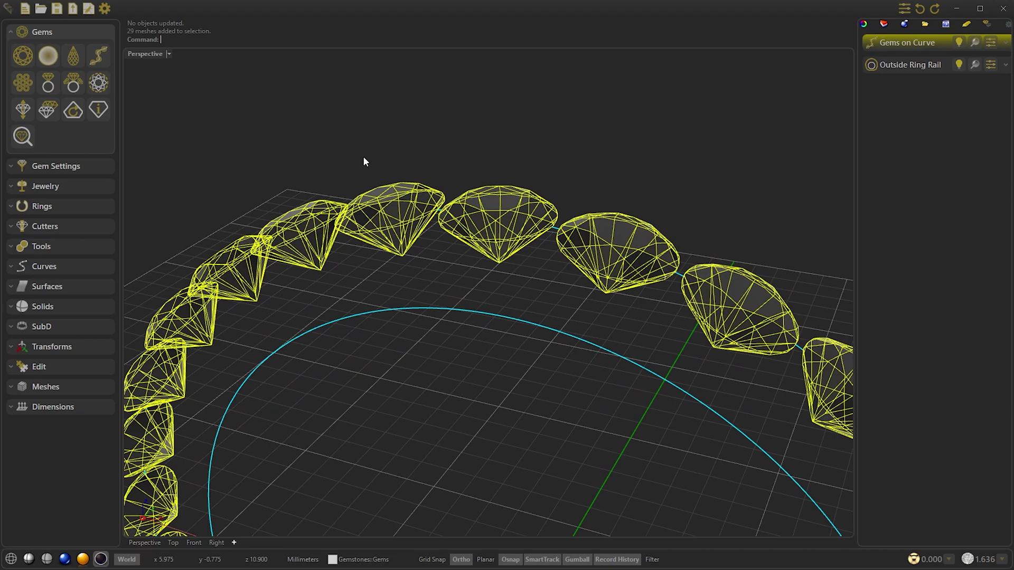
left_click(53, 166)
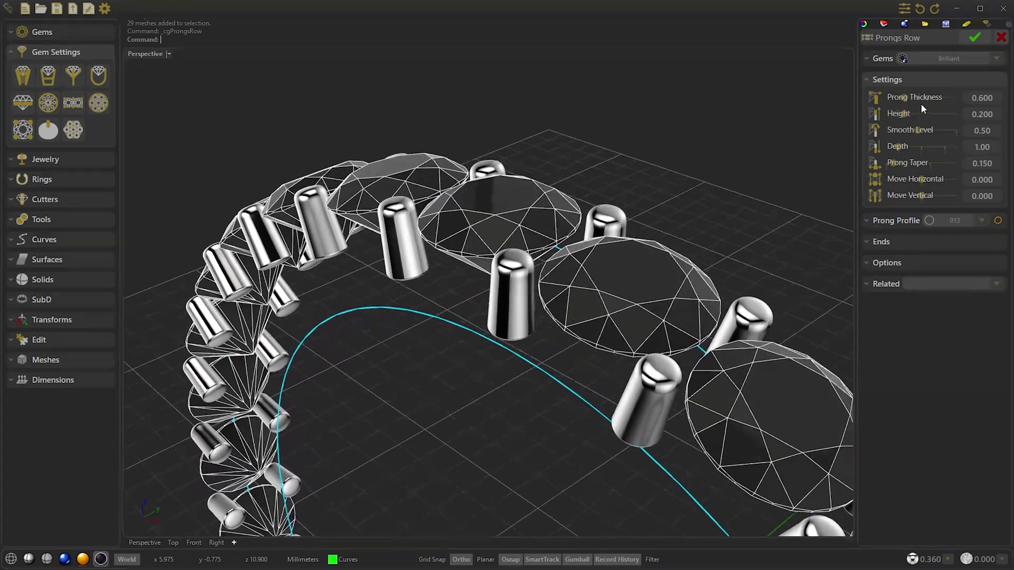
left_click_drag(925, 96, 933, 98)
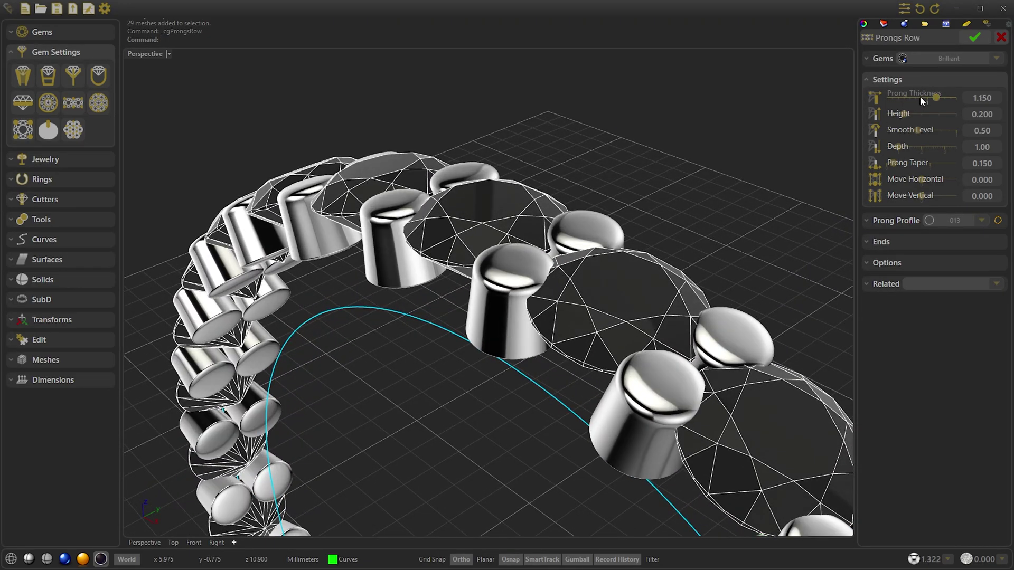
left_click(920, 97)
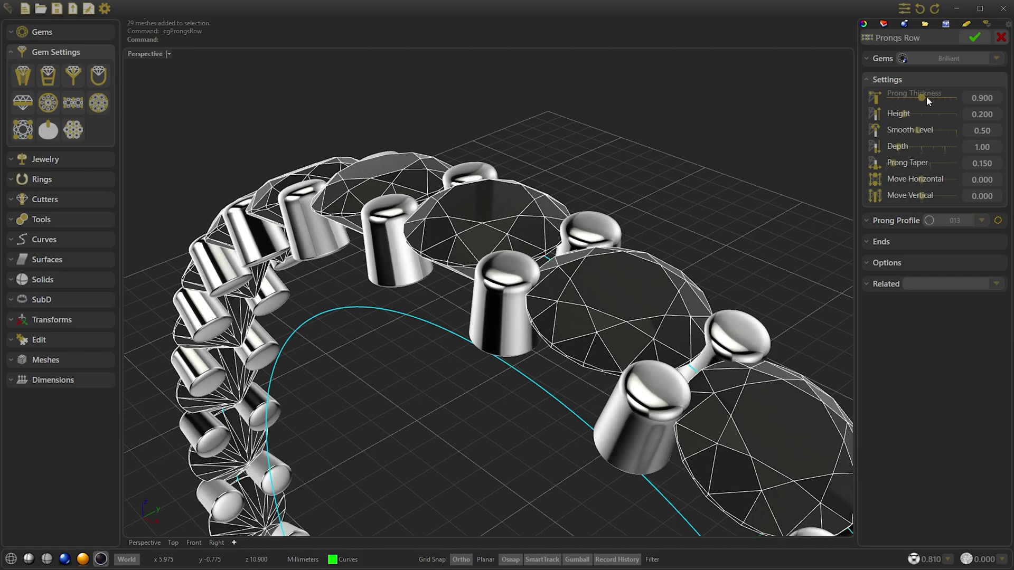
left_click(927, 98)
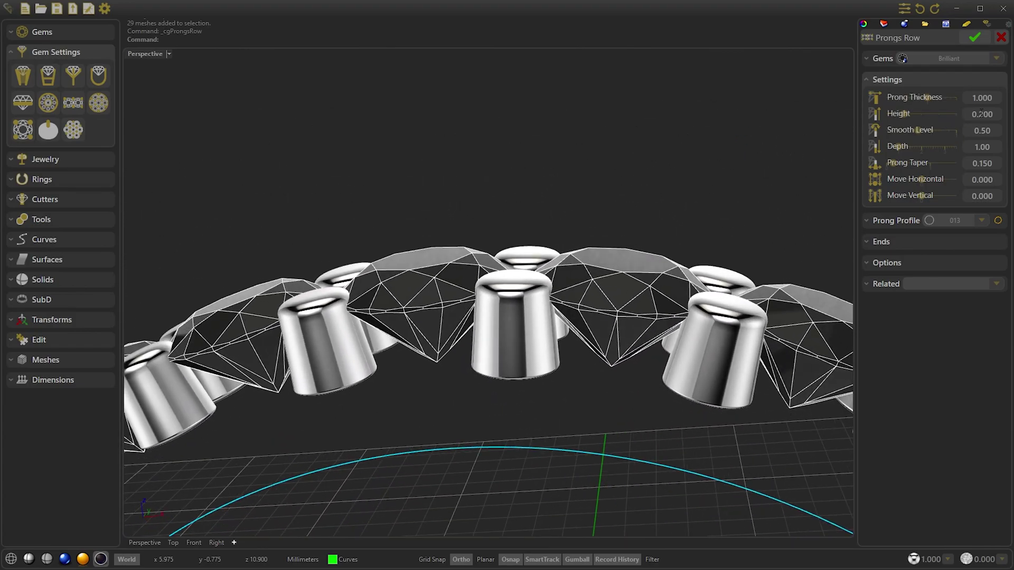
Step: Set prong height 0.300, taper 0.000 and depth 2.70, then commit the prong row
left_click(921, 113)
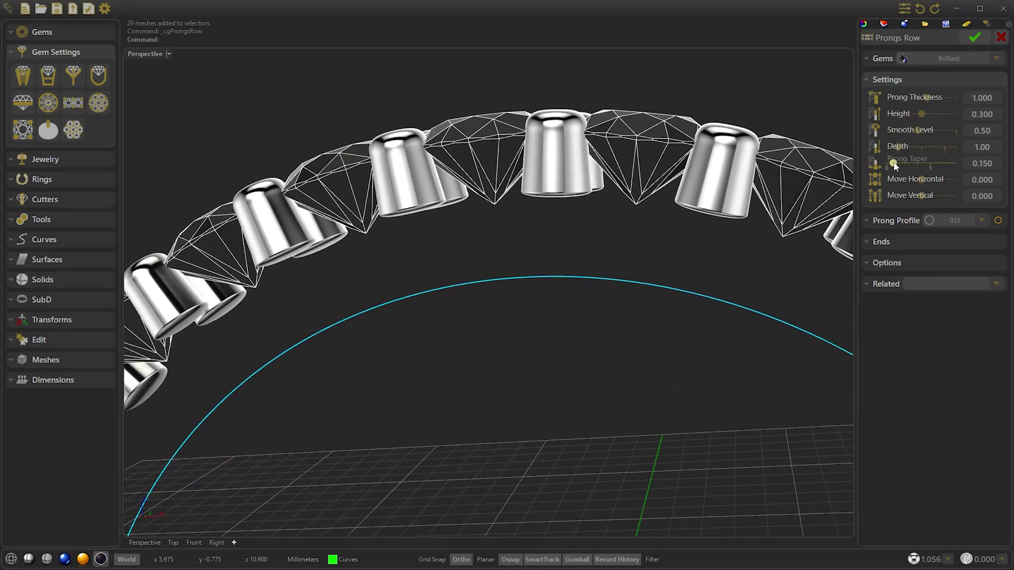
left_click(894, 165)
left_click(893, 164)
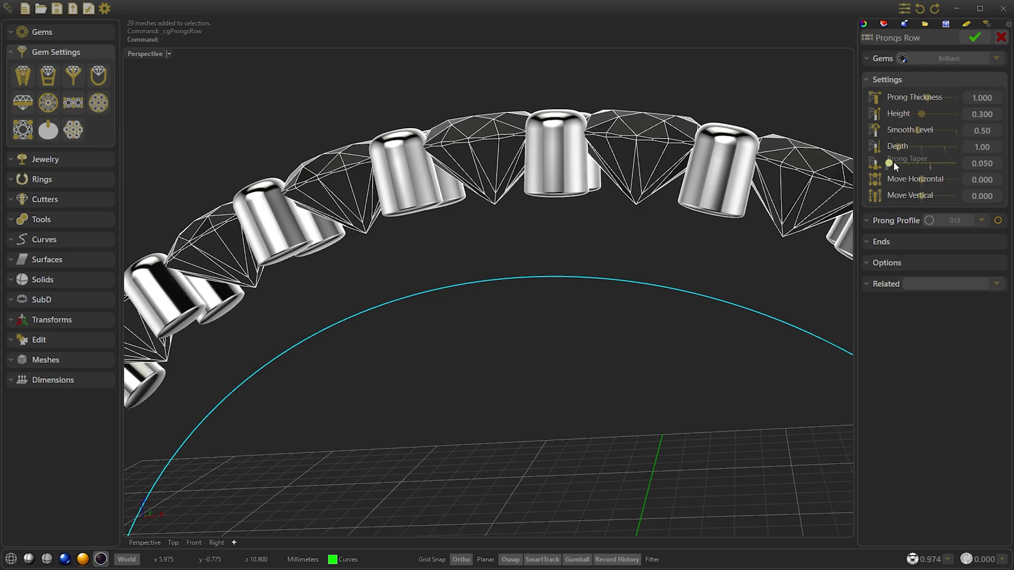
left_click(893, 164)
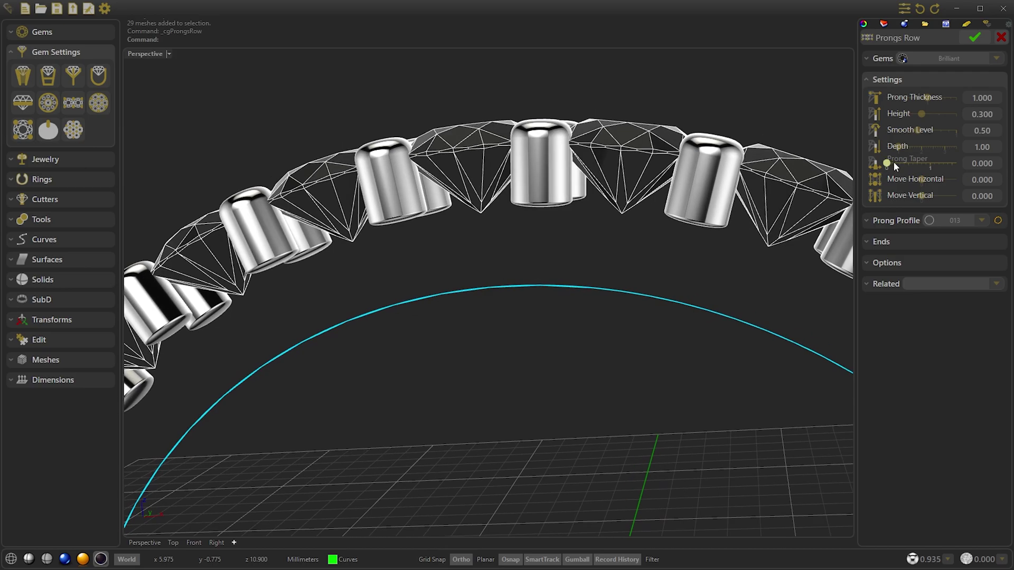
left_click(920, 146)
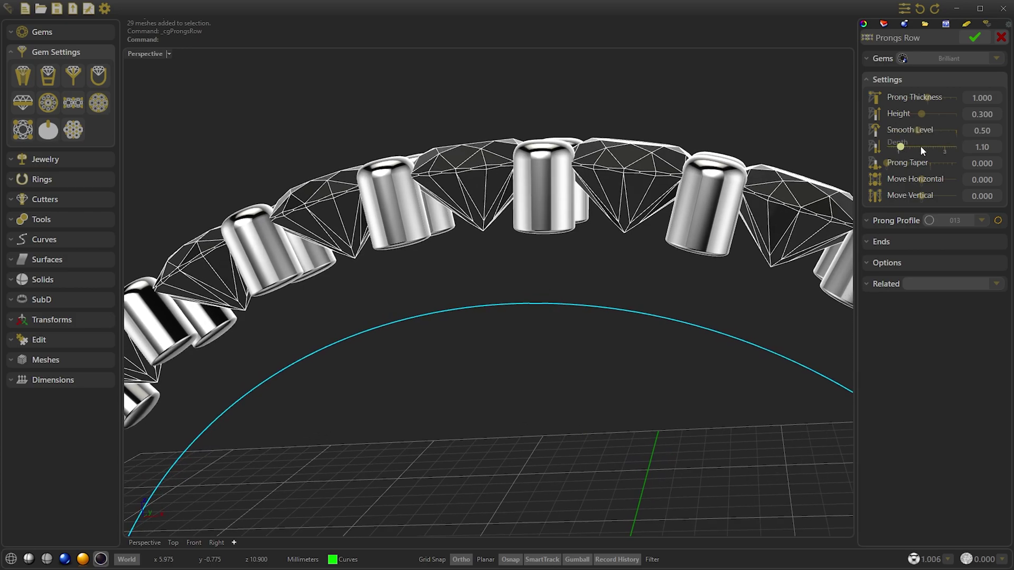
left_click(931, 147)
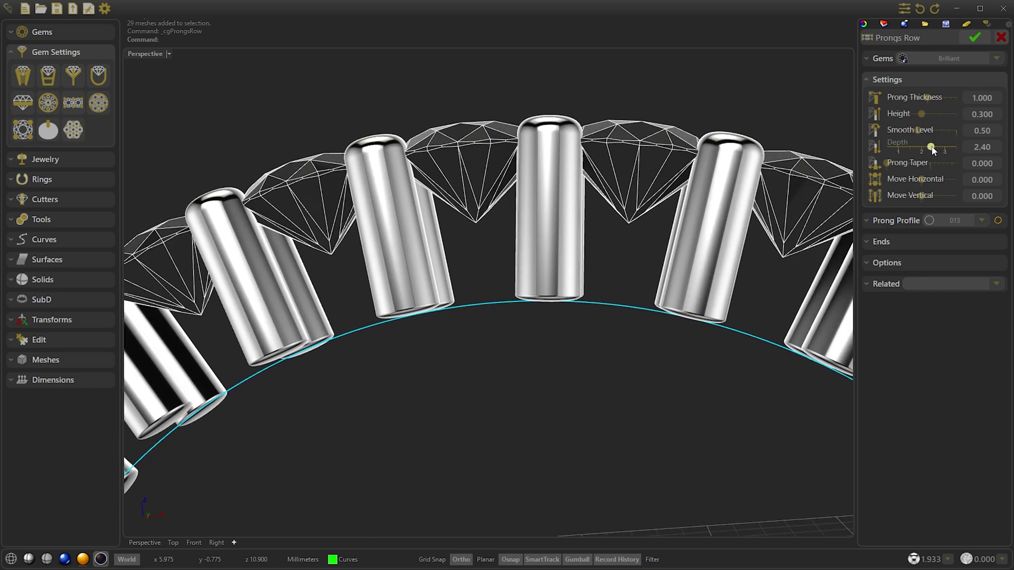
left_click(933, 147)
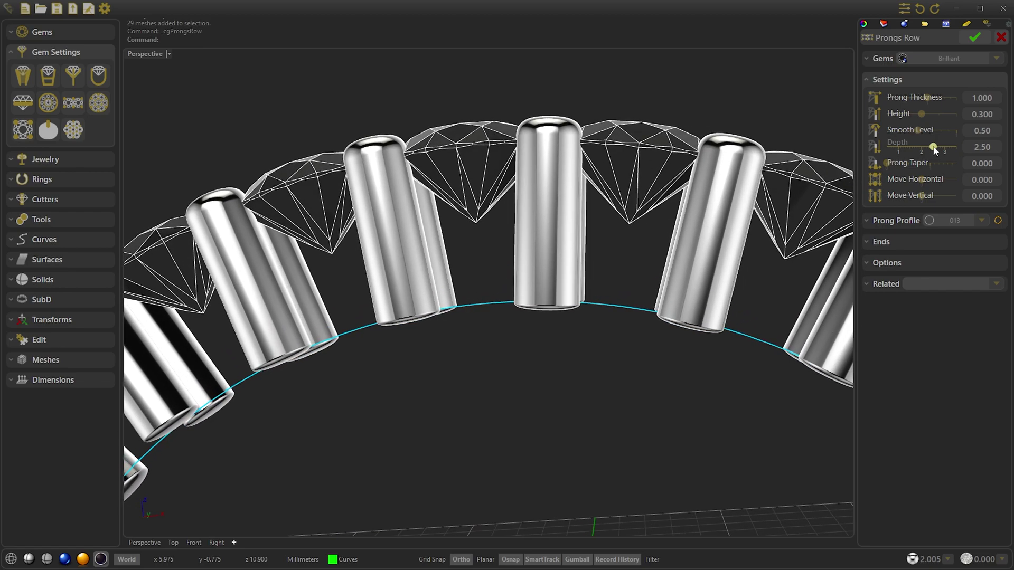
left_click(937, 147)
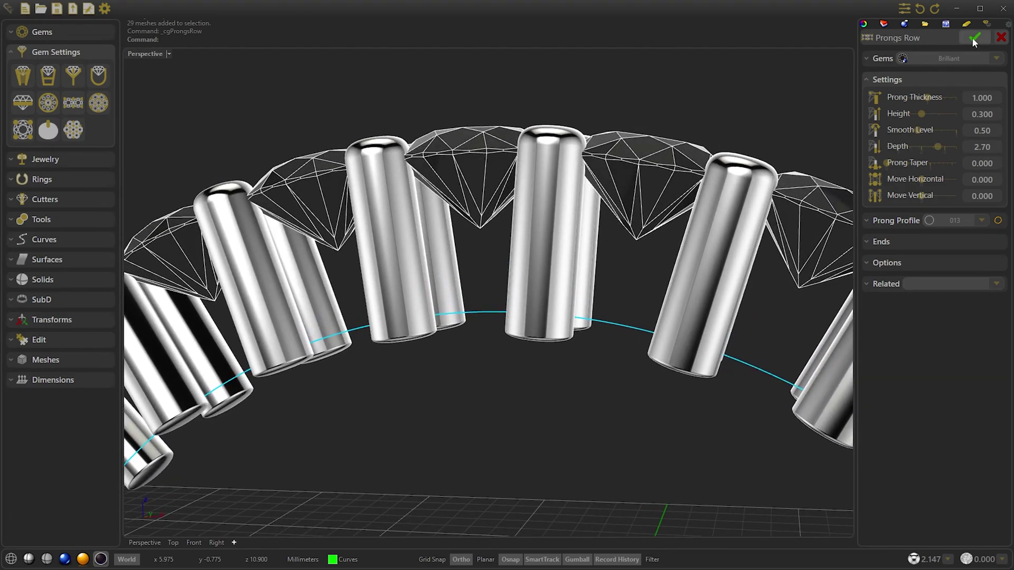
left_click(973, 38)
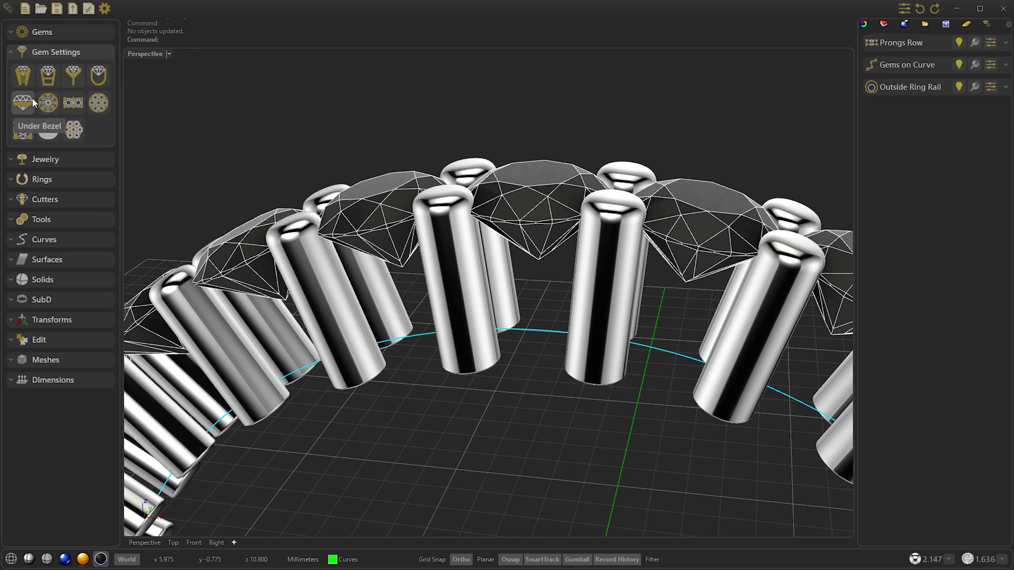
Step: Add under-bezels beneath the gems, 1.52 from the girdle with depth 1.00, checked in Front view
left_click(23, 102)
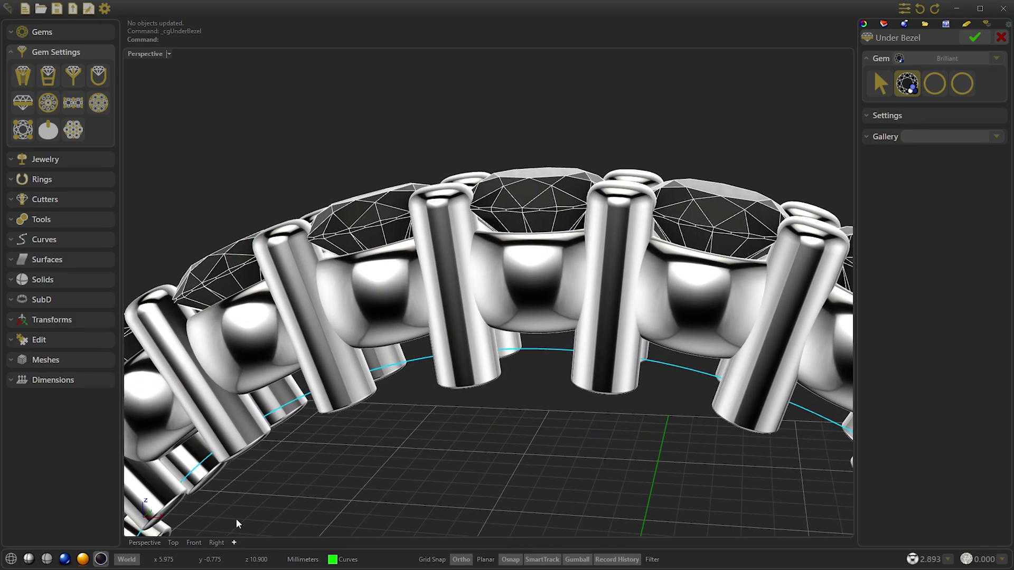
left_click(193, 542)
scroll(245, 444, "up", 5)
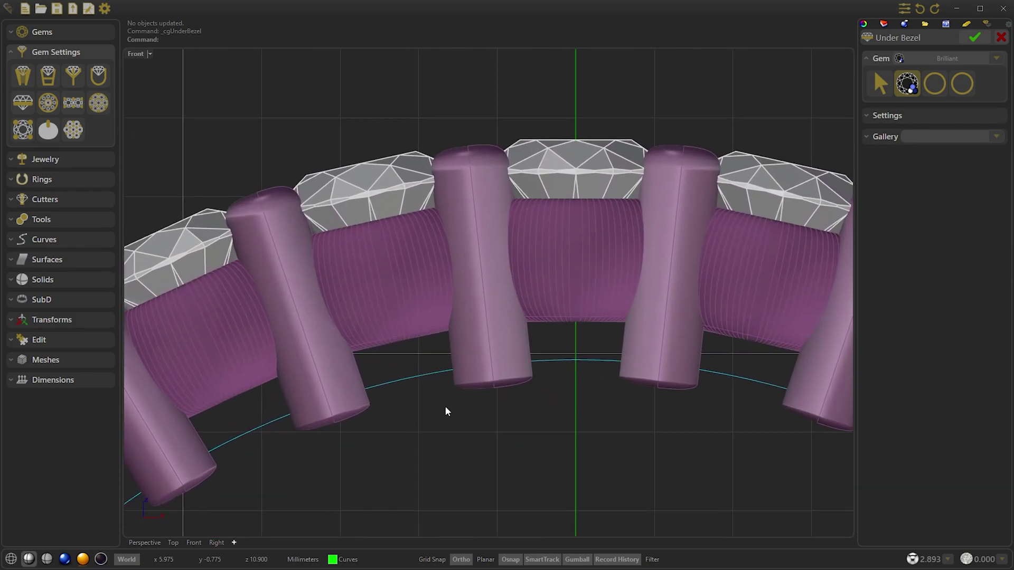
scroll(736, 219, "up", 2)
left_click(872, 116)
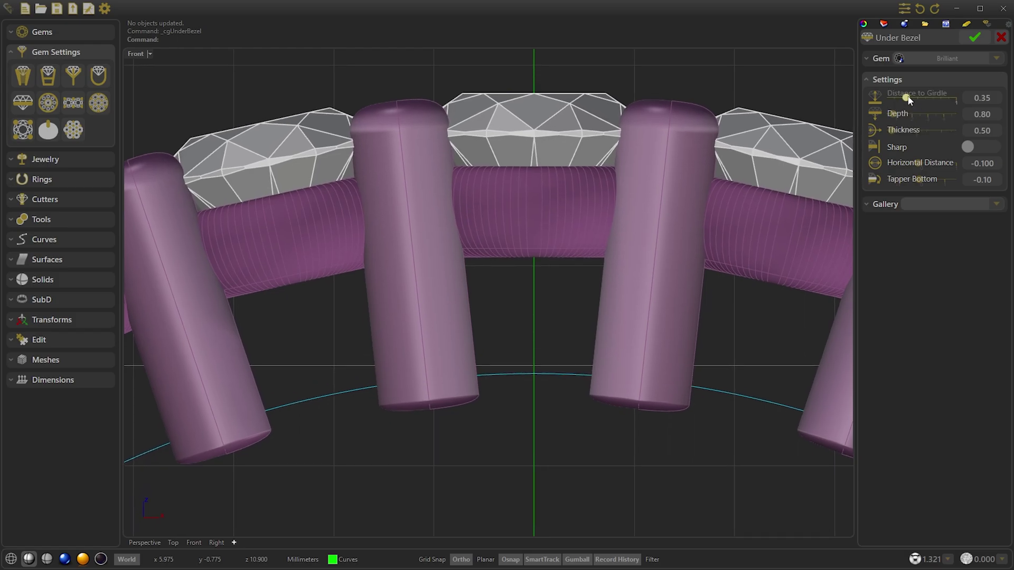
left_click_drag(924, 100, 955, 97)
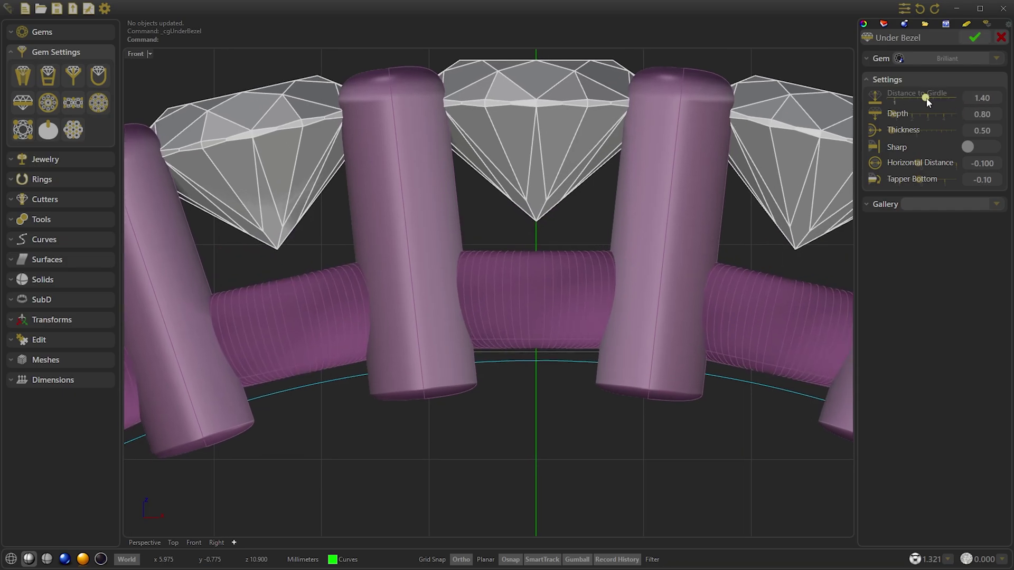
scroll(836, 163, "up", 8)
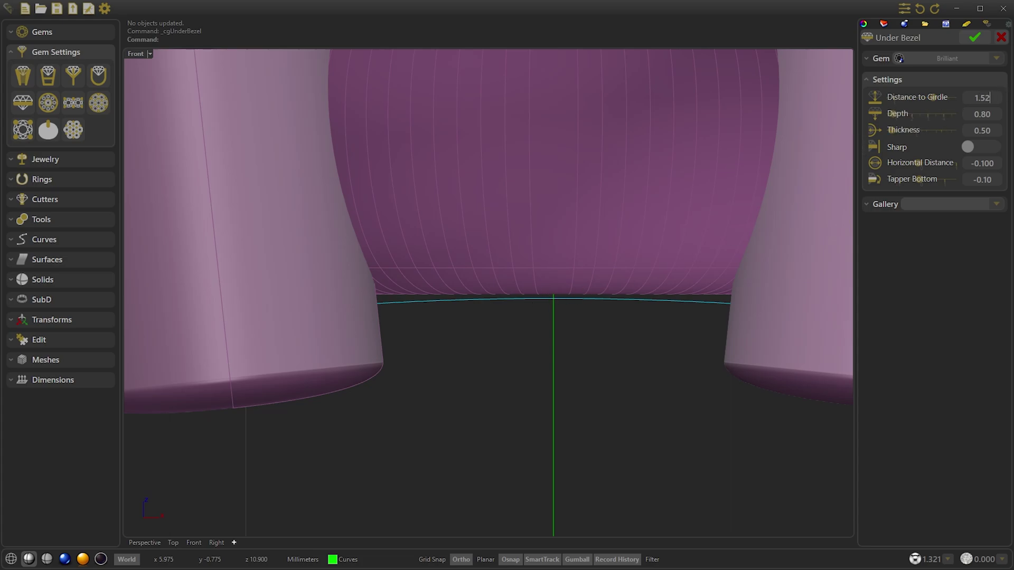
key("Return")
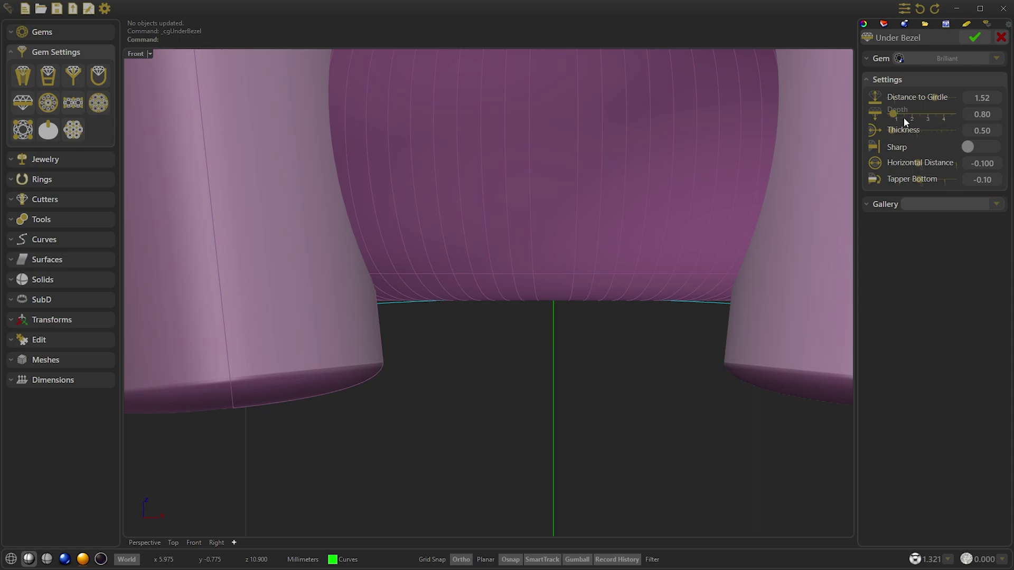
scroll(895, 117, "down", 6)
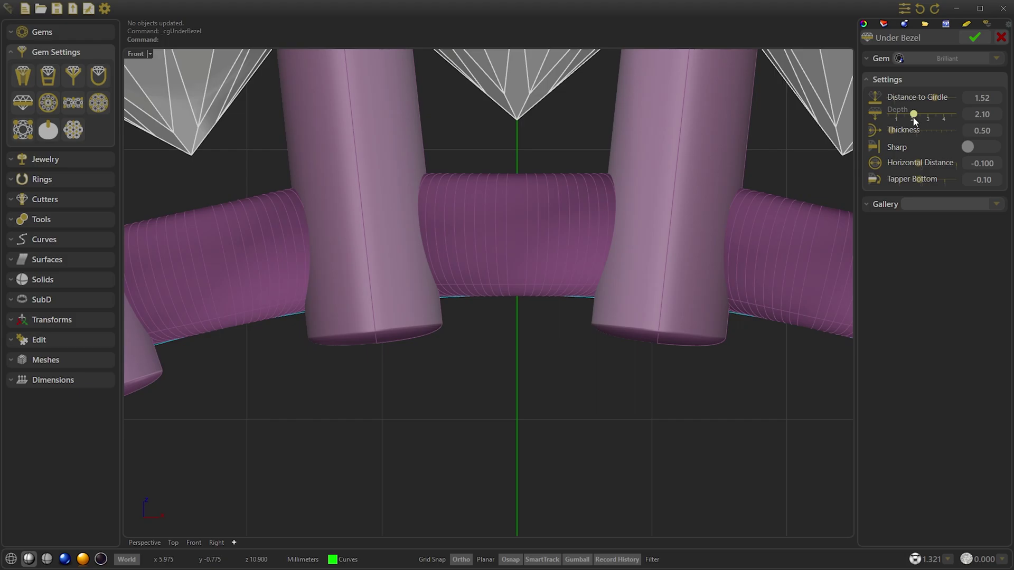
left_click_drag(915, 121, 897, 119)
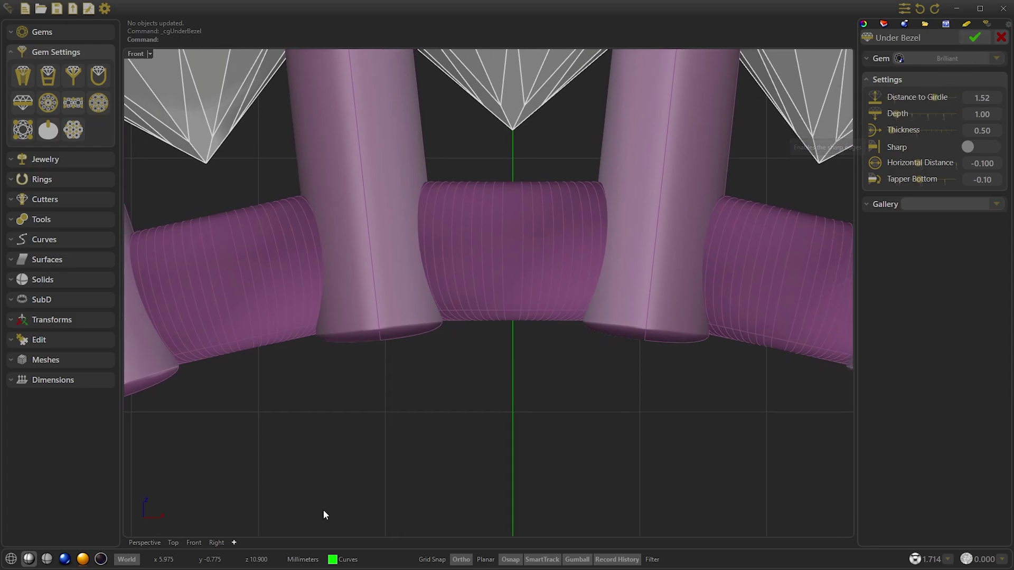
left_click(158, 543)
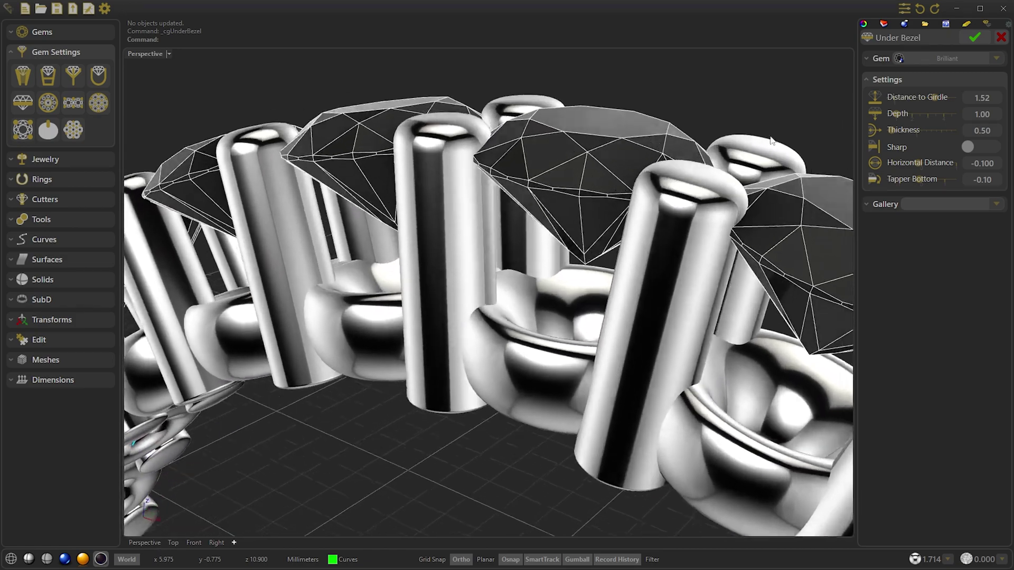
Step: Give the under-bezel thickness 0.60, horizontal distance -0.150 and bottom taper 0.00, and commit it
scroll(993, 131, "up", 1)
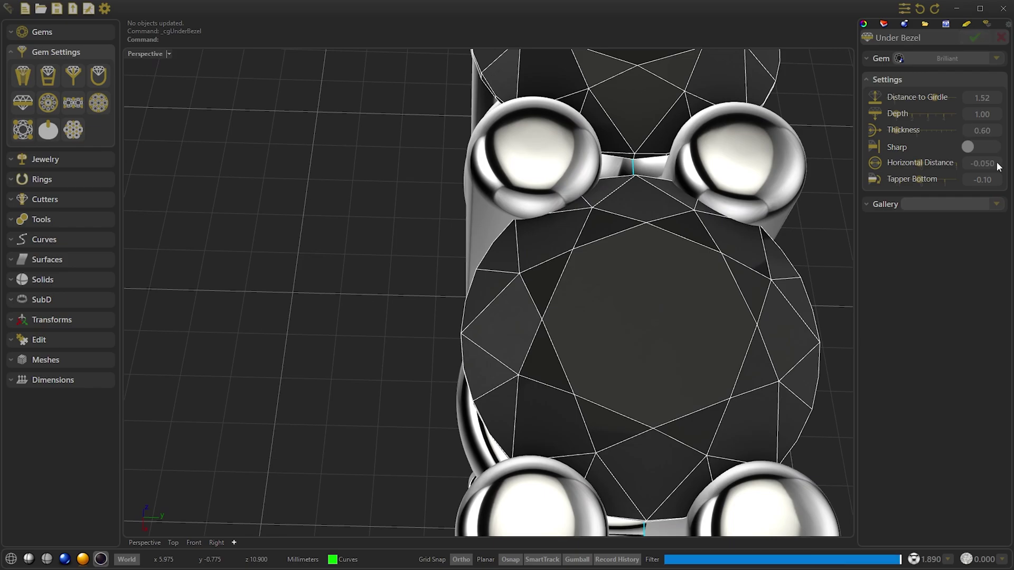
scroll(996, 162, "down", 1)
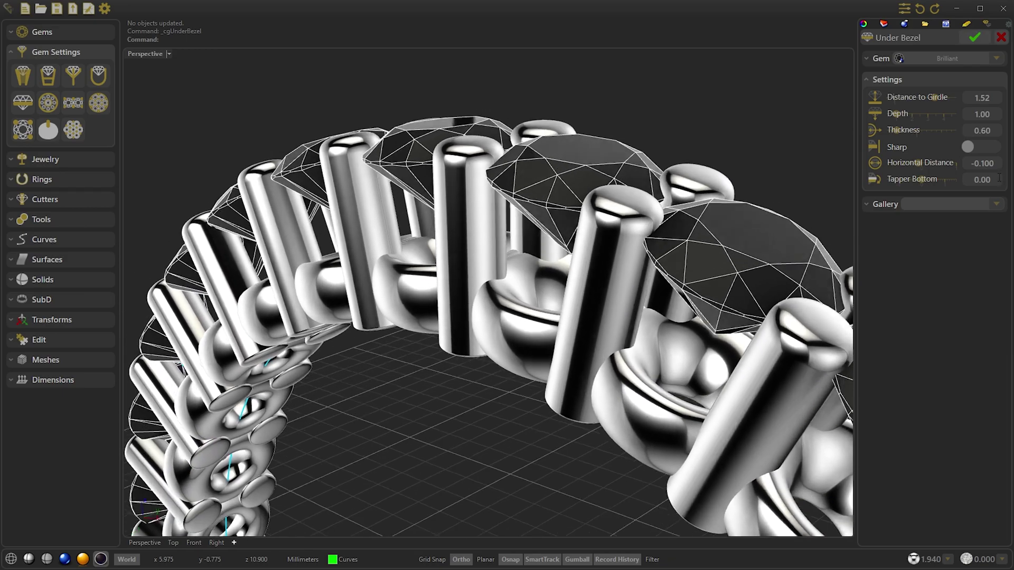
scroll(998, 163, "down", 1)
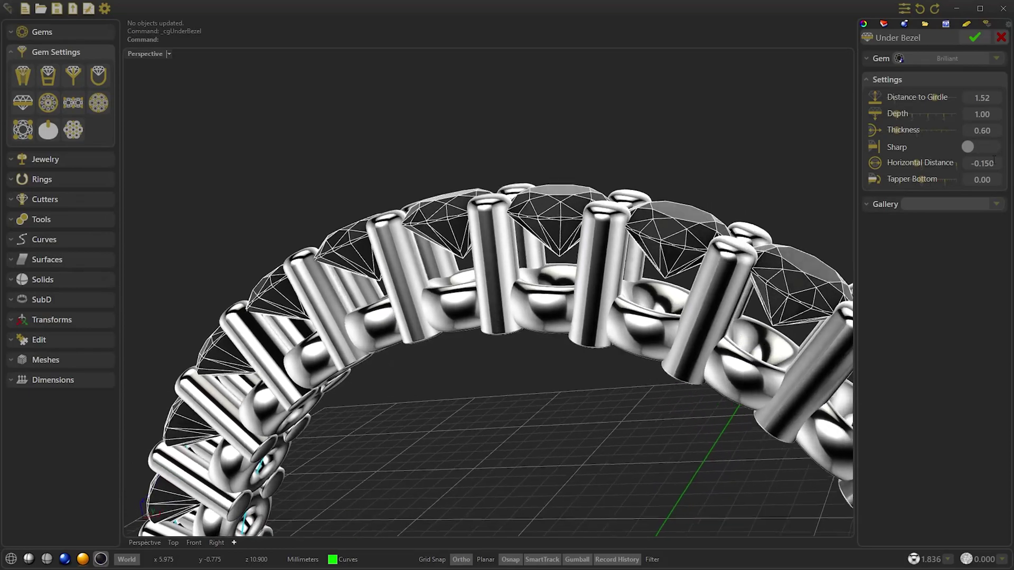
left_click(976, 36)
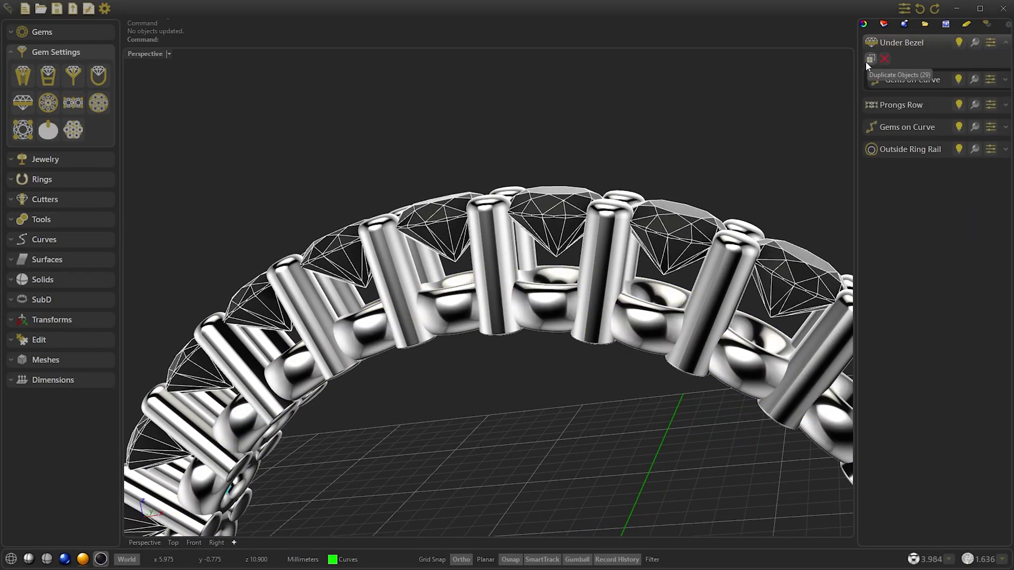
Step: Duplicate the under-bezel and set the copy to 0.50 from the girdle with depth 0.80
left_click(870, 59)
left_click(992, 47)
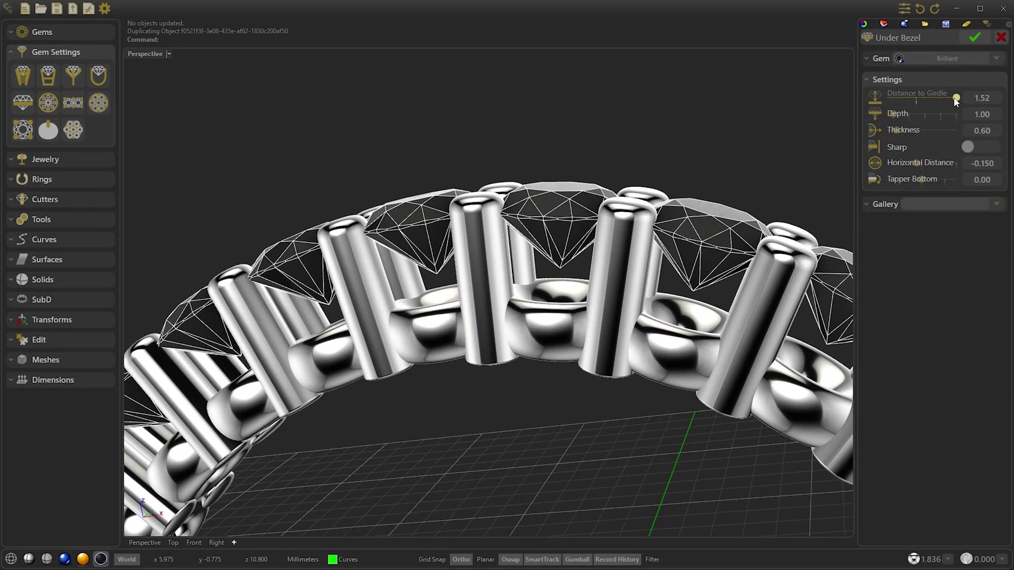
left_click_drag(939, 100, 932, 100)
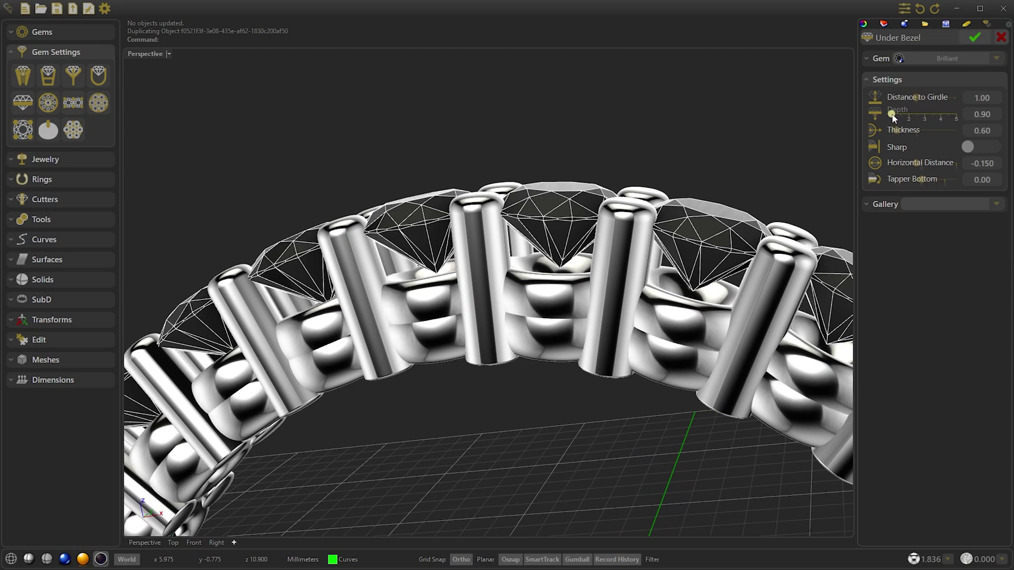
mouse_move(891, 117)
left_mouse_down()
mouse_move(900, 101)
mouse_move(879, 101)
left_mouse_up()
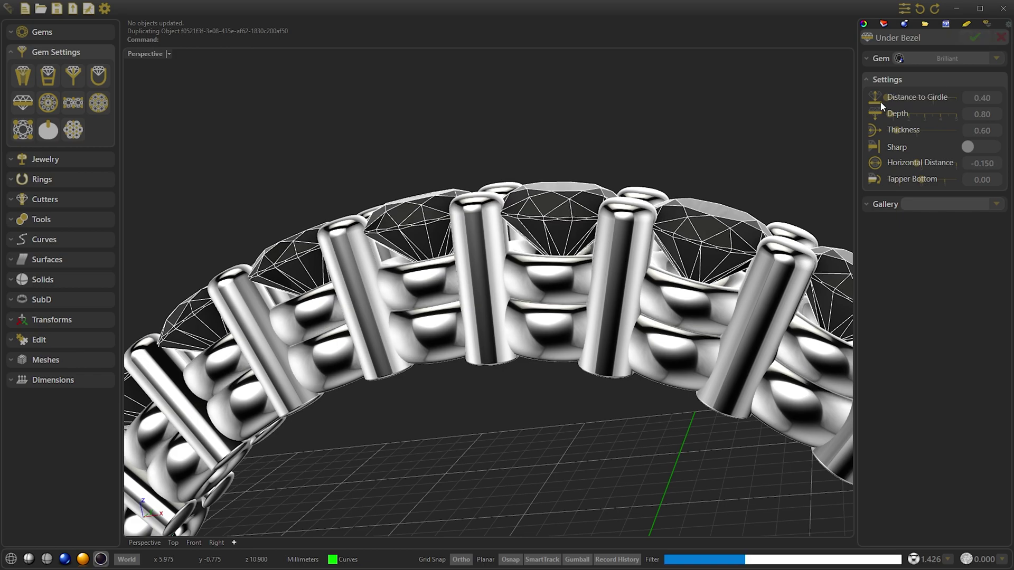
left_click(907, 98)
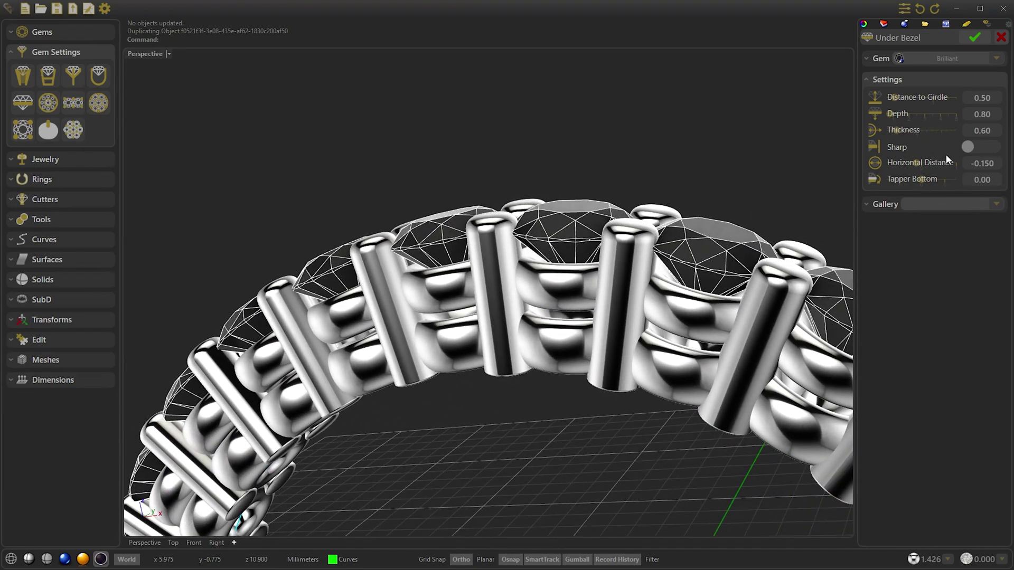
left_click(975, 37)
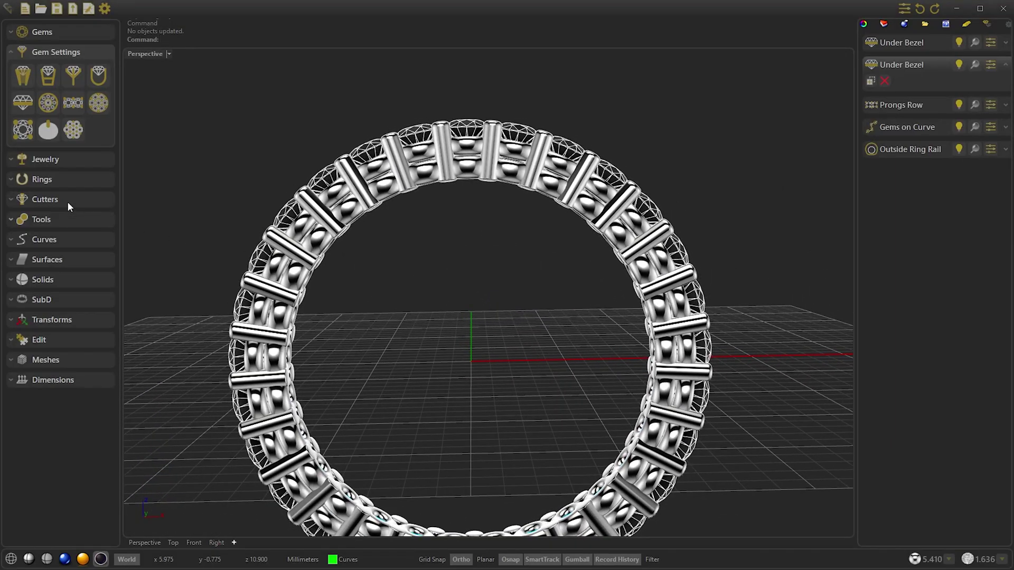
Step: Cut the prongs back to the size-10 ring with Cut to Ring
left_click(61, 199)
left_click(97, 164)
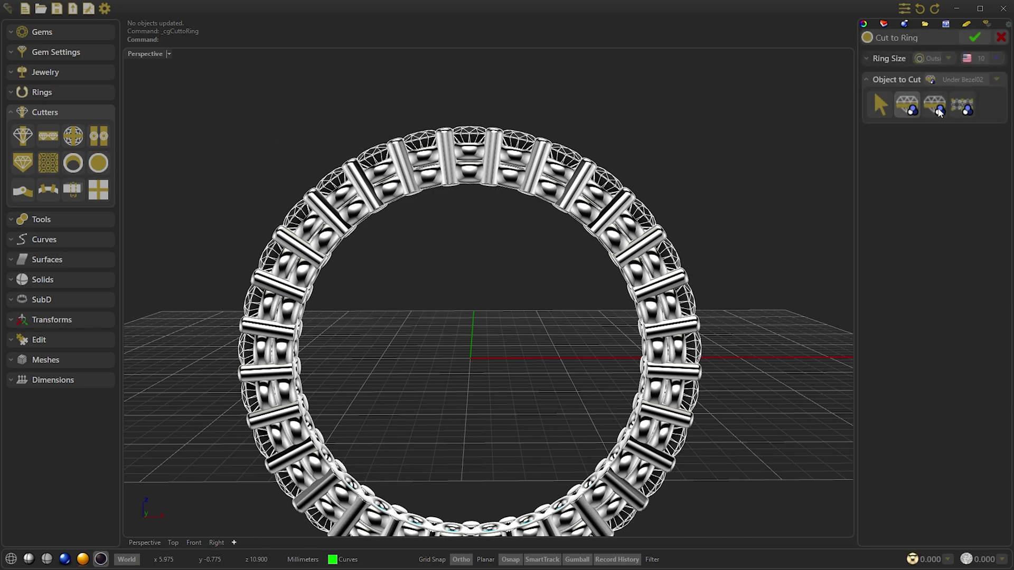
left_click(960, 108)
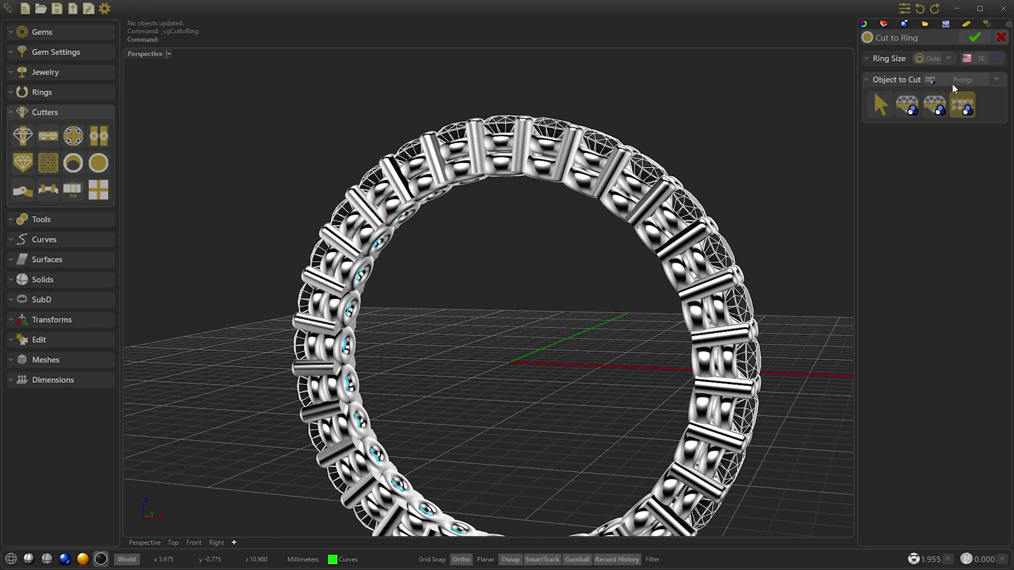
left_click(980, 38)
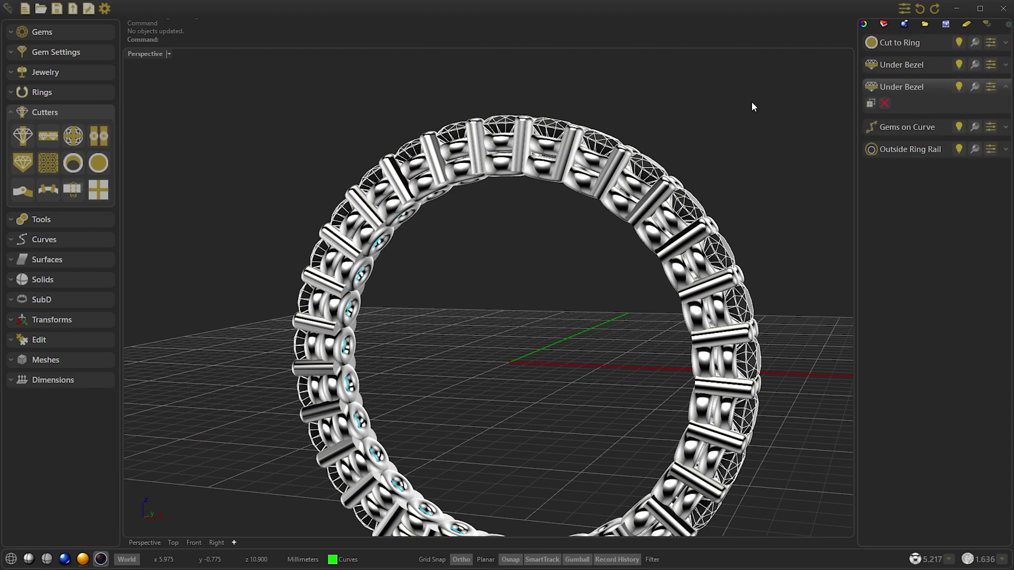
Step: Run Cut to Ring again on the other under bezel row
left_click(911, 86)
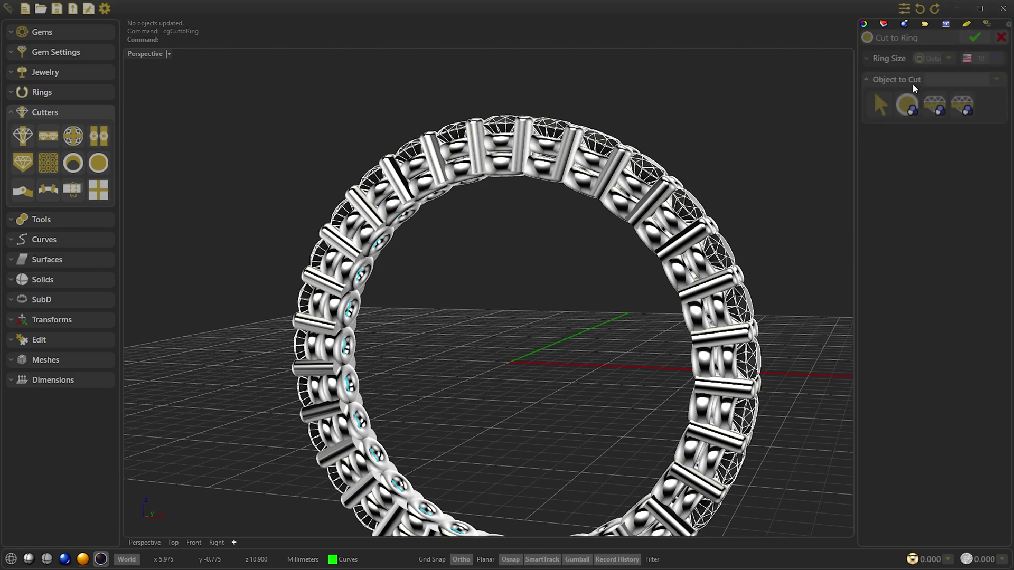
left_click(936, 96)
left_click(958, 105)
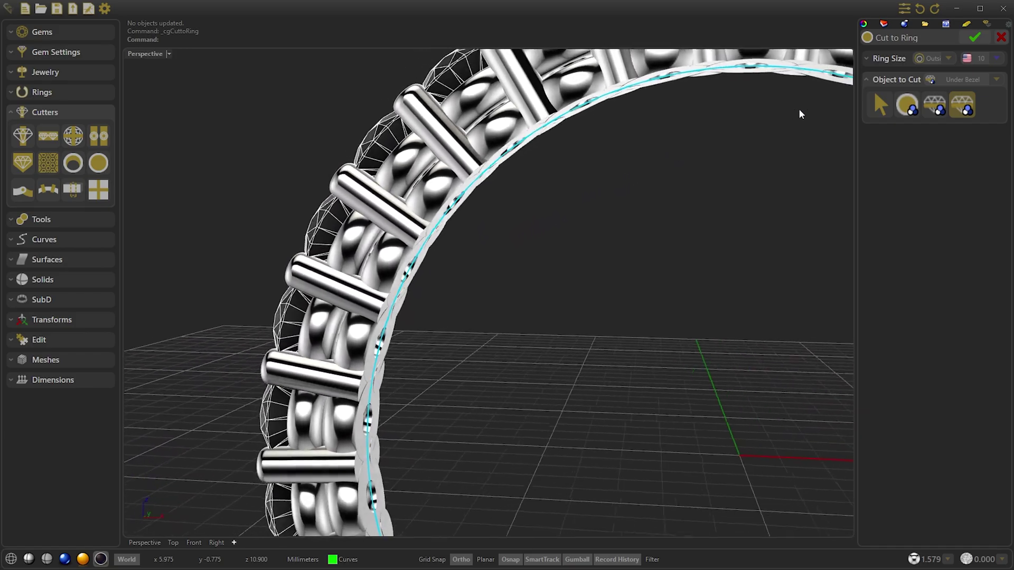
left_click(975, 38)
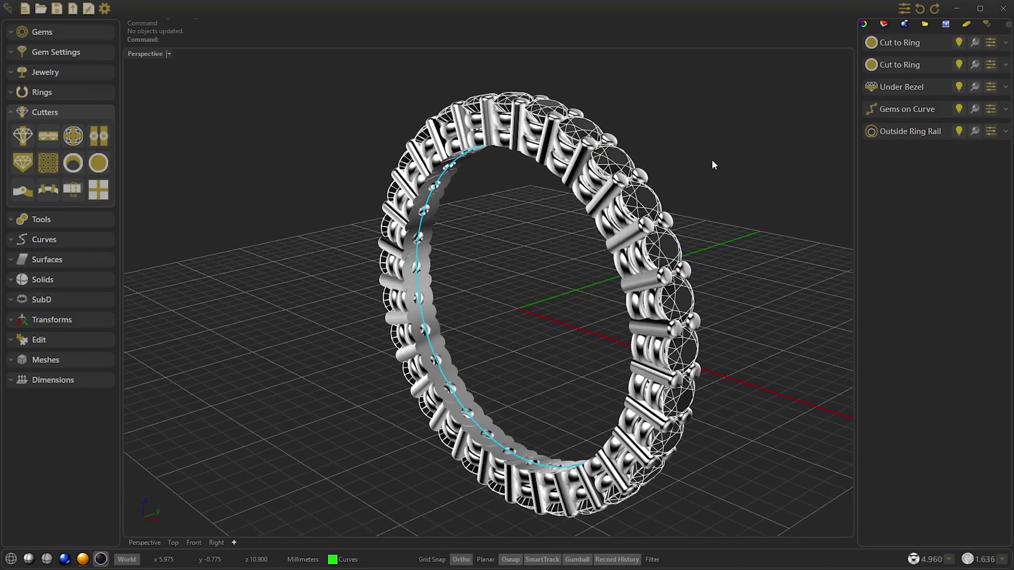
Step: Set the ground material to Black - Smooth and show the ring in Rendered mode
left_click(947, 24)
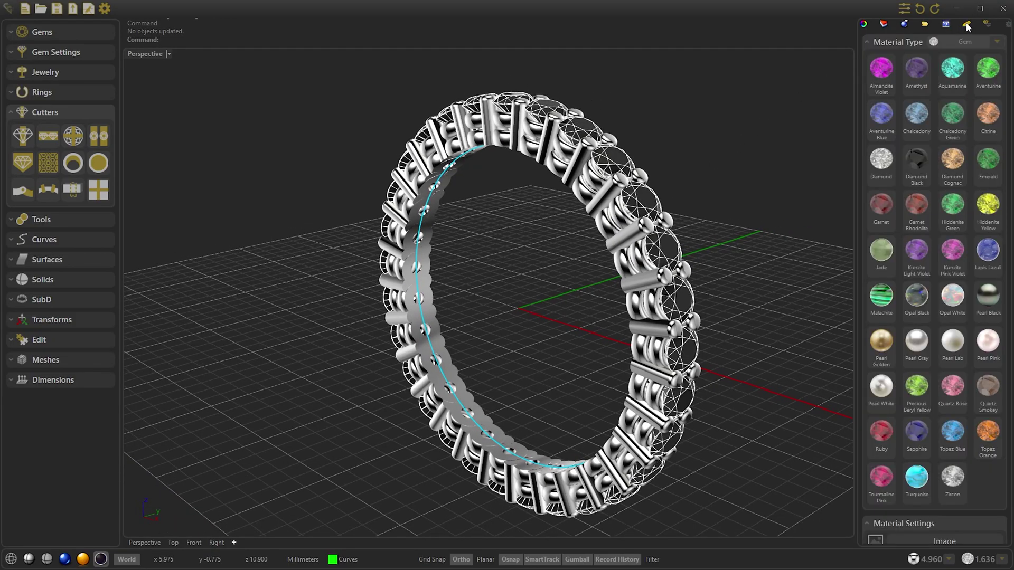
left_click(956, 40)
left_click(964, 82)
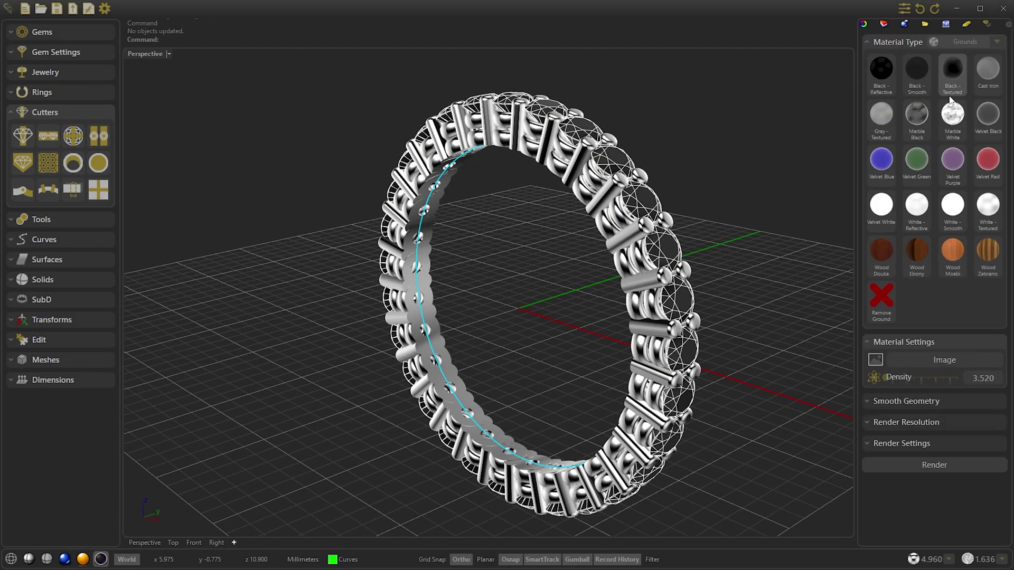
left_click(921, 78)
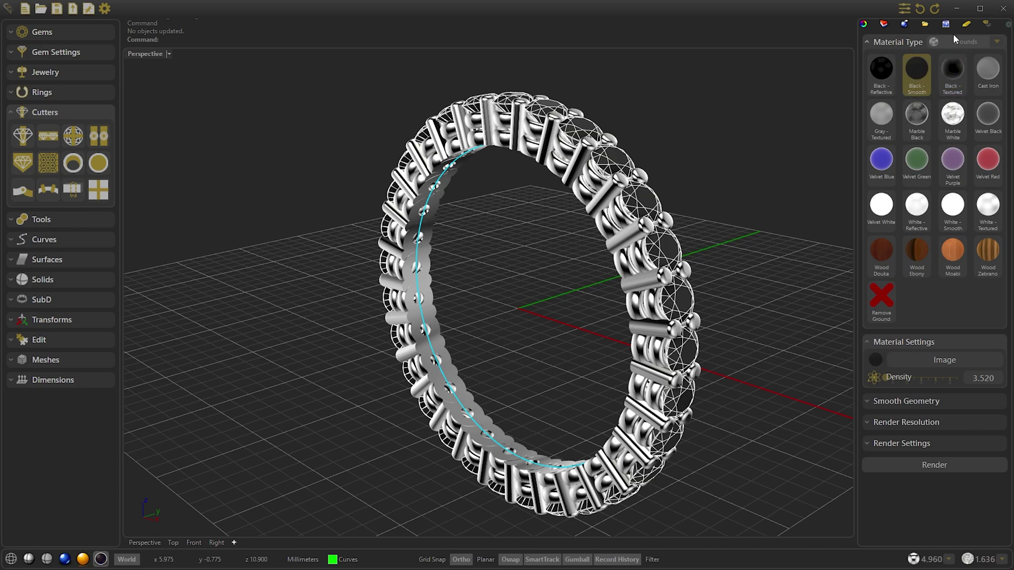
left_click(67, 559)
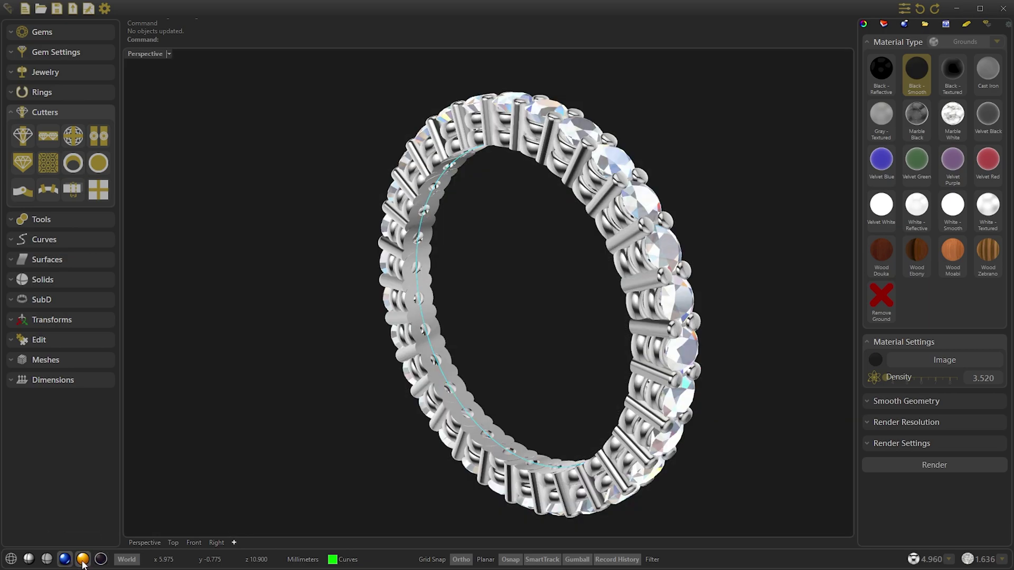
Step: Switch to Raytraced display and apply Smooth Geometry with radius 0.100
left_click(82, 559)
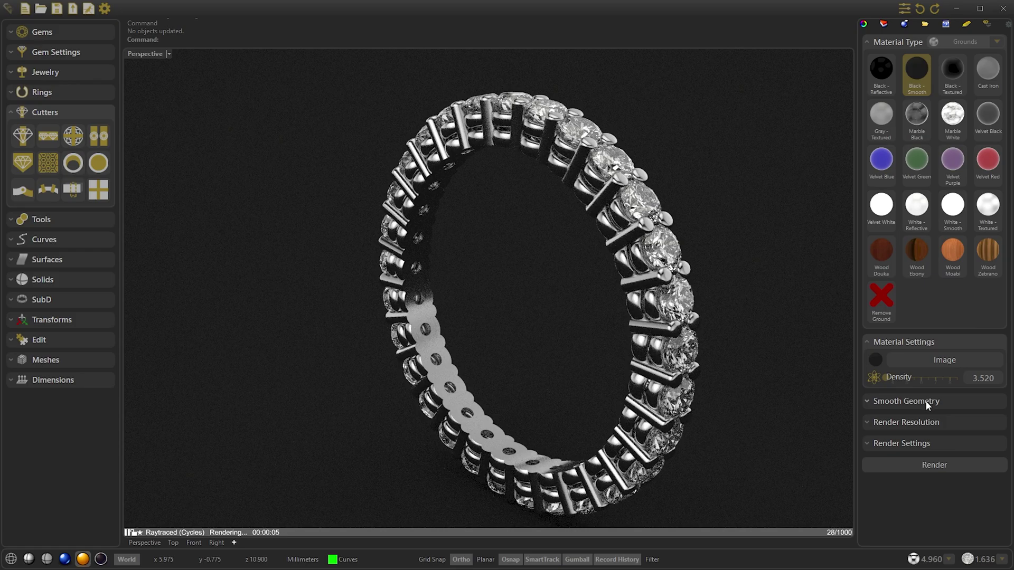
left_click(906, 401)
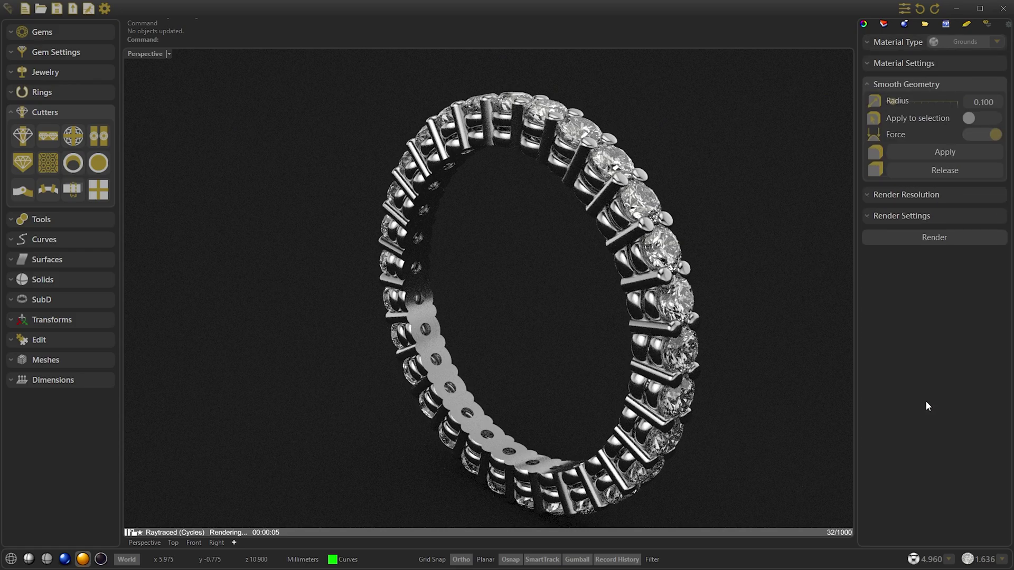
left_click(919, 152)
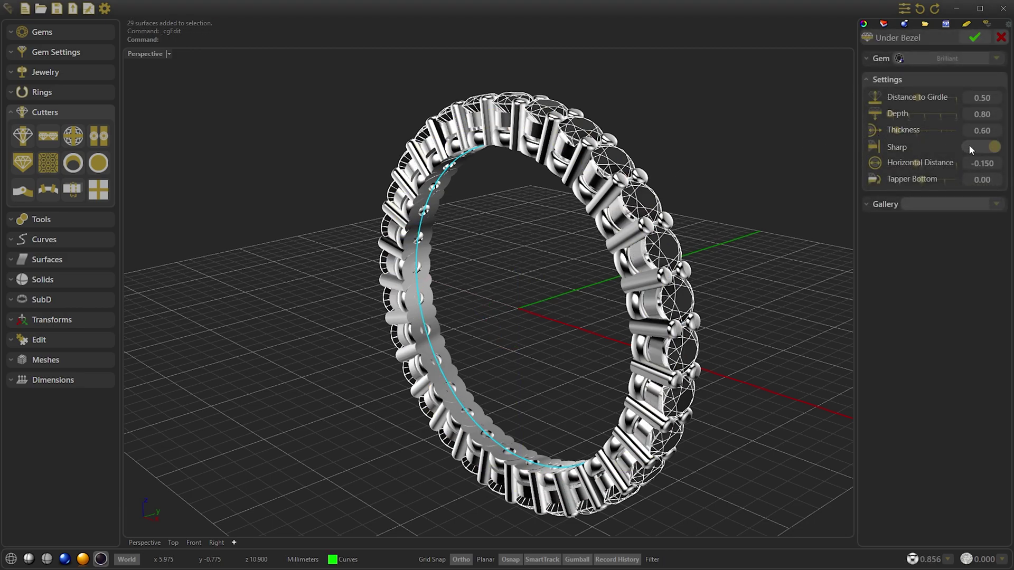
Step: Confirm the sharpened under bezel, then set the other to Distance to Girdle 1.52, Depth 1.00
left_click(975, 37)
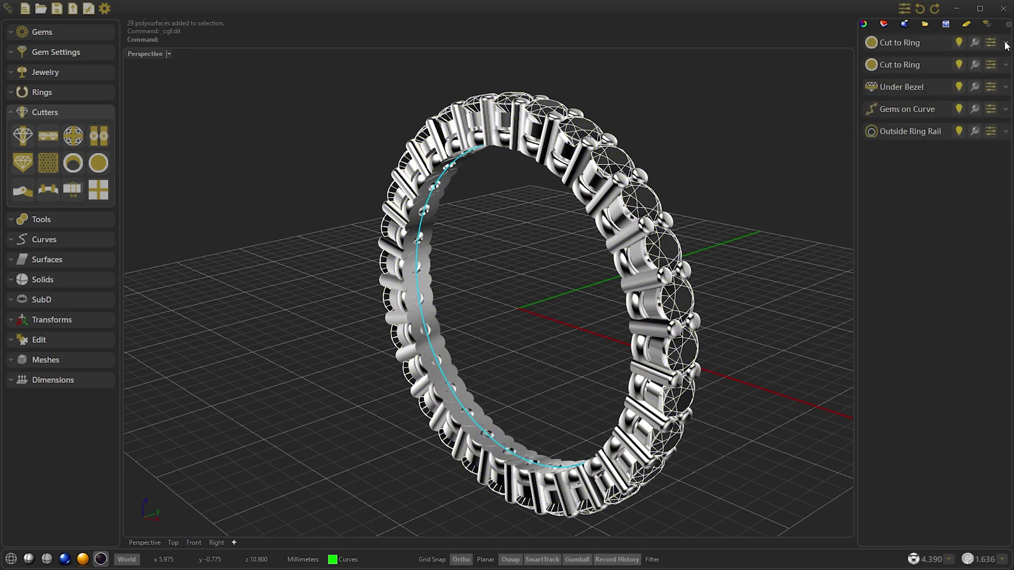
left_click(990, 79)
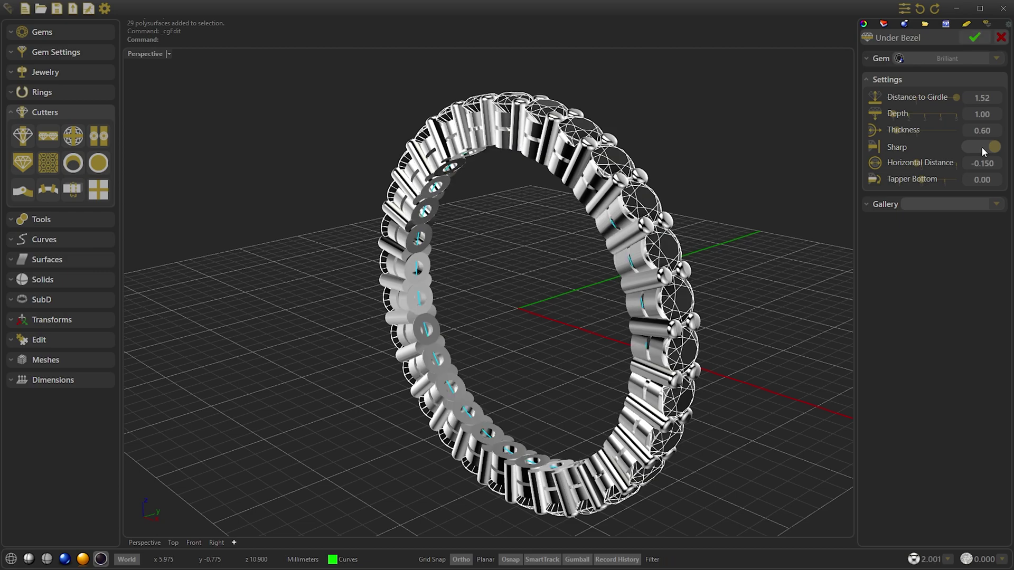
left_click(975, 38)
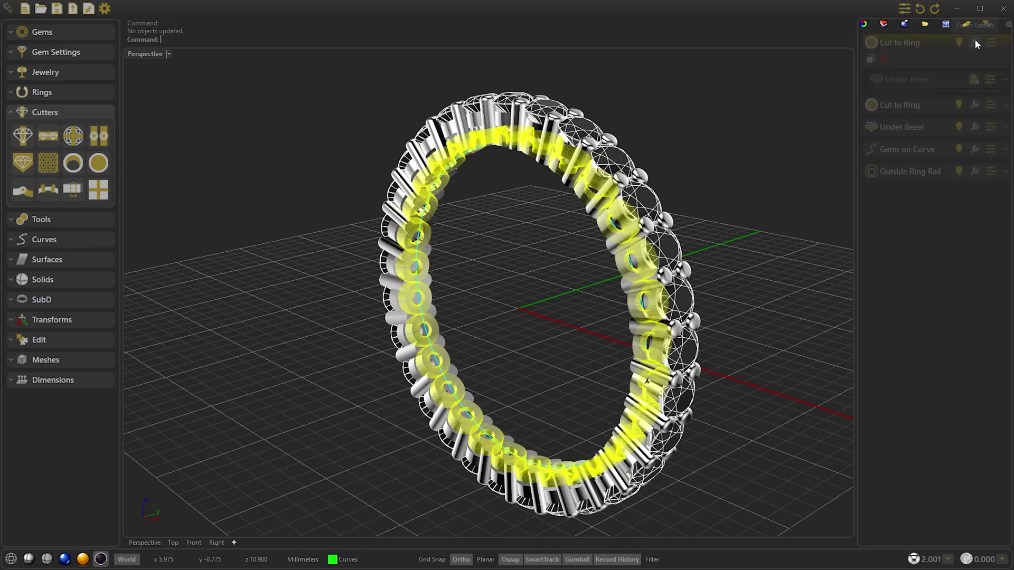
right_click_drag(786, 124, 850, 147)
Step: Enlarge the Outside Ring Rail diameter to 26.30 mm, via 22.40, for ring size 13¾
left_click(999, 170)
left_click(999, 170)
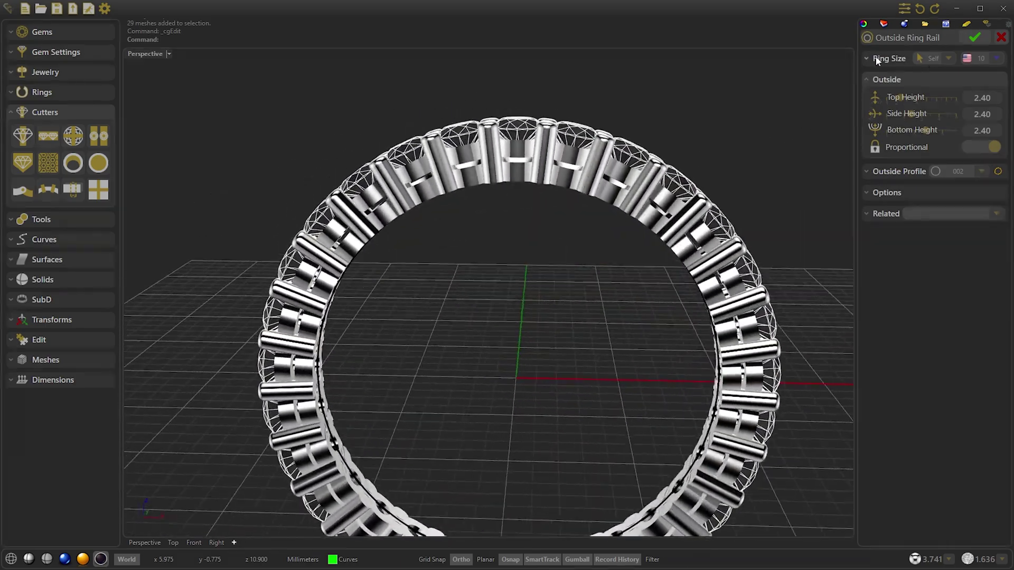
left_click(876, 59)
left_click_drag(947, 77, 952, 77)
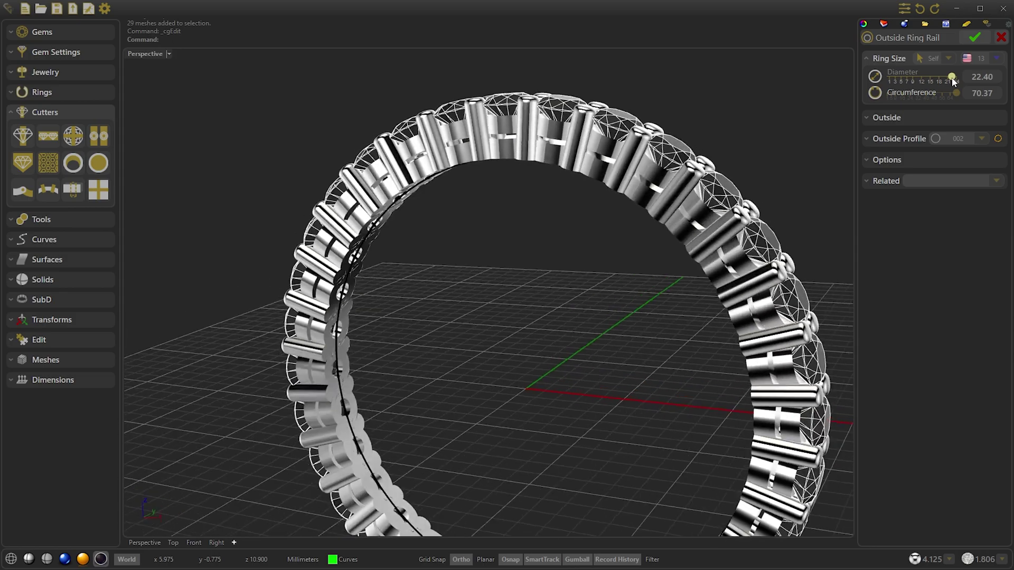
left_click_drag(952, 77, 964, 79)
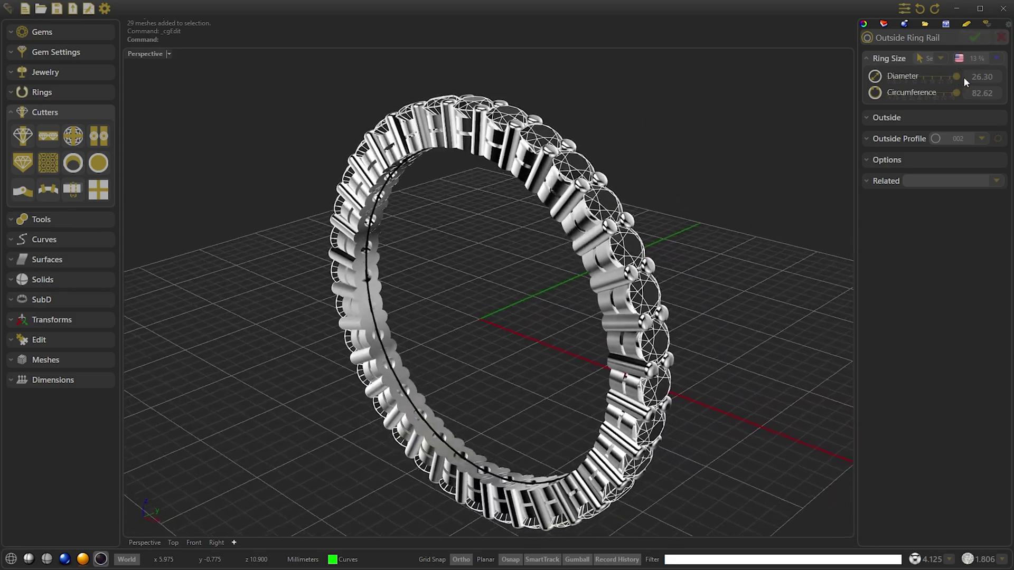